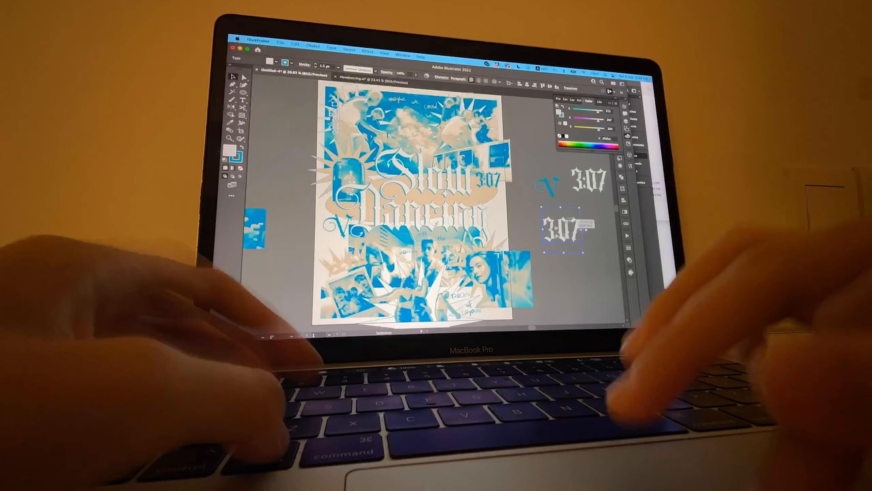
- Delete the extra 3:07 text placed below the other 3:07 beside the artboard
key(Delete)
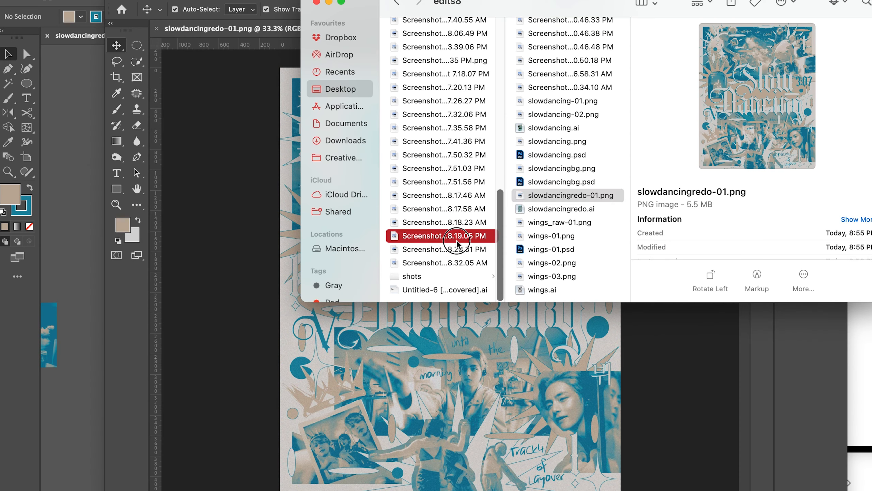
- Switch to Photoshop and place the three underwater screenshots as layers over the poster in slowdancingredo-01.png
click(443, 195)
shift+click(443, 221)
drag(443, 222, 475, 428)
key(Return)
key(Return)
key(Return)
- Arrange the three placed underwater images one above another down the height of the poster
drag(504, 275, 505, 309)
drag(507, 233, 511, 81)
drag(455, 128, 462, 131)
drag(425, 312, 426, 260)
mouse_move(467, 255)
mouse_down()
mouse_move(475, 255)
mouse_move(467, 254)
mouse_up()
- Scale the middle underwater image proportionally to span the full canvas width
drag(298, 264, 278, 263)
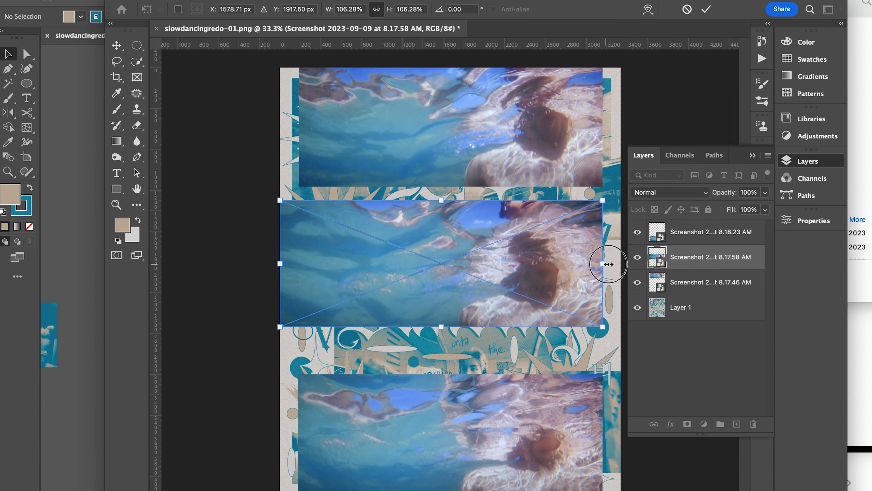
drag(606, 264, 621, 264)
key(Return)
- Scale the lowest underwater image to the full canvas width, about 3334 × 1306 px
click(368, 413)
drag(298, 434, 279, 433)
drag(604, 434, 622, 433)
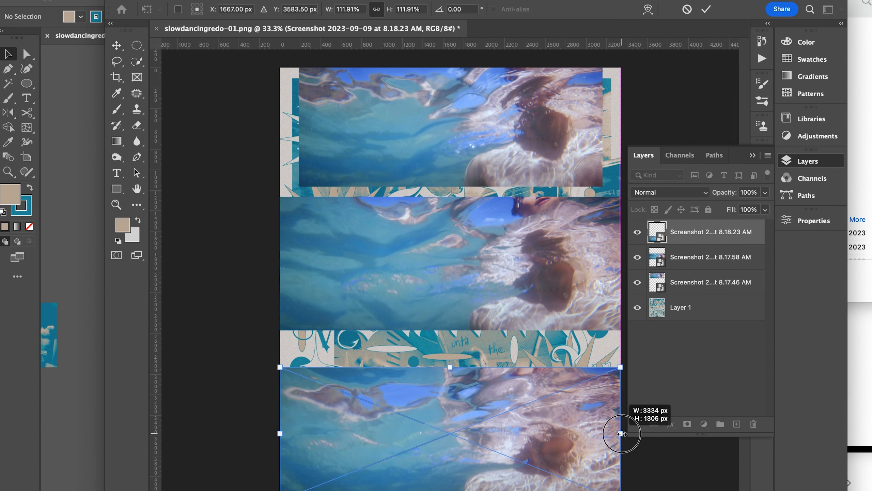
key(Return)
- Scale the uppermost underwater image to the full canvas width and shift it down so it covers the canvas's upper edge
click(502, 150)
drag(298, 126, 280, 127)
drag(603, 126, 621, 126)
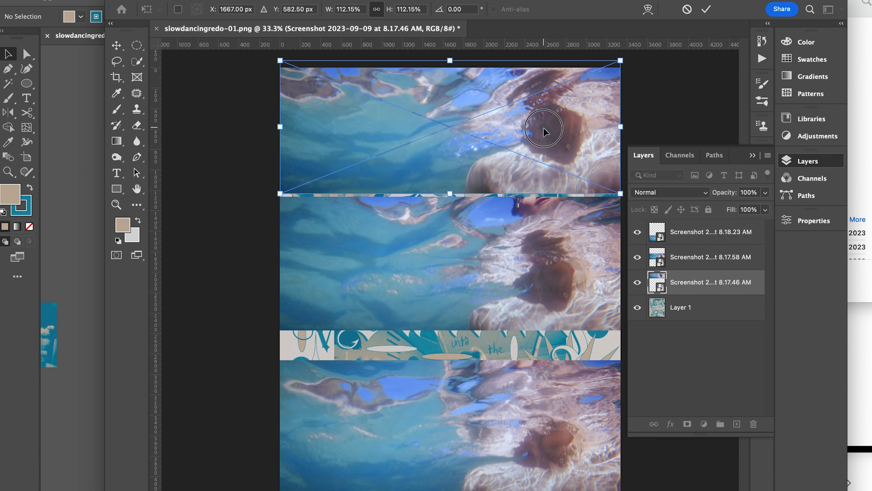
drag(544, 128, 543, 135)
key(Return)
- Flip the middle underwater image horizontally
click(532, 242)
right_click(532, 242)
click(534, 249)
click(137, 0)
mouse_move(112, 0)
mouse_move(192, 247)
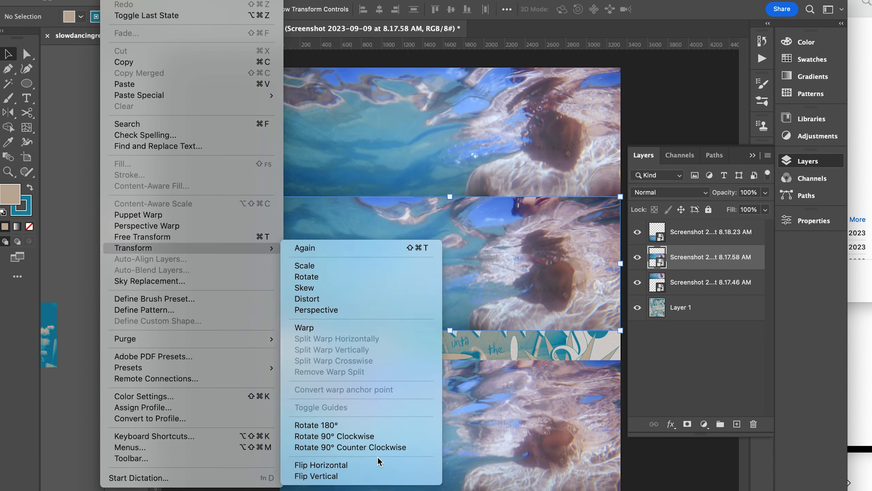
click(373, 464)
- Enlarge and reposition the flipped middle image to fill the gap between the upper and lower images
drag(450, 330, 450, 349)
drag(469, 297, 469, 307)
drag(450, 207, 450, 202)
key(Return)
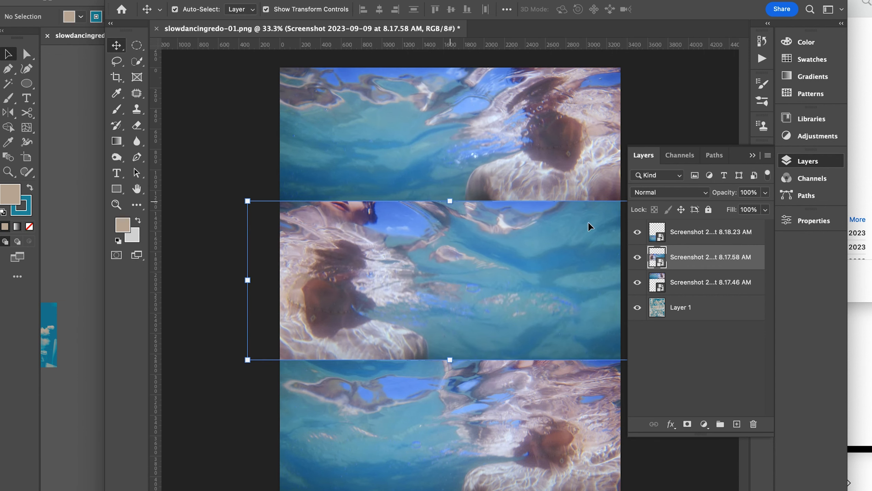
- Merge the three underwater screenshot layers into a single layer
click(707, 234)
shift+click(706, 279)
right_click(706, 278)
scroll(714, 323, down, 10)
click(719, 326)
- Try the Saturation blend mode on the merged underwater layer
click(683, 191)
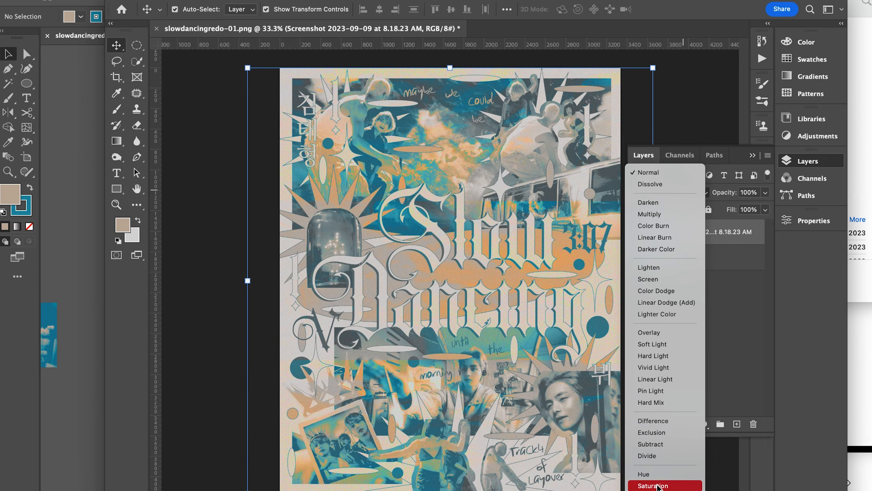
click(655, 485)
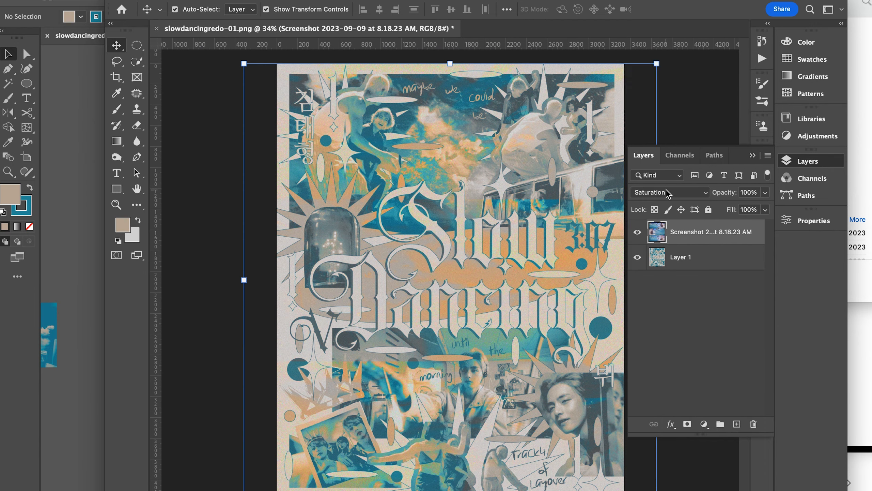
click(667, 193)
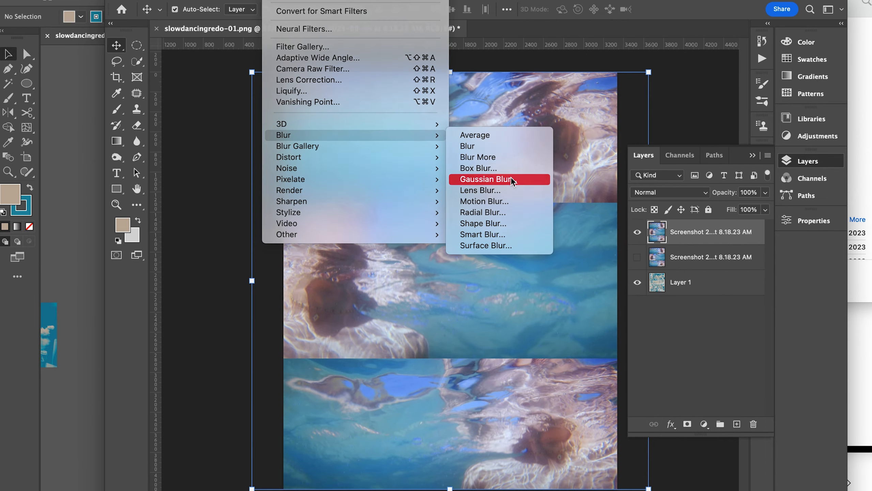
click(477, 232)
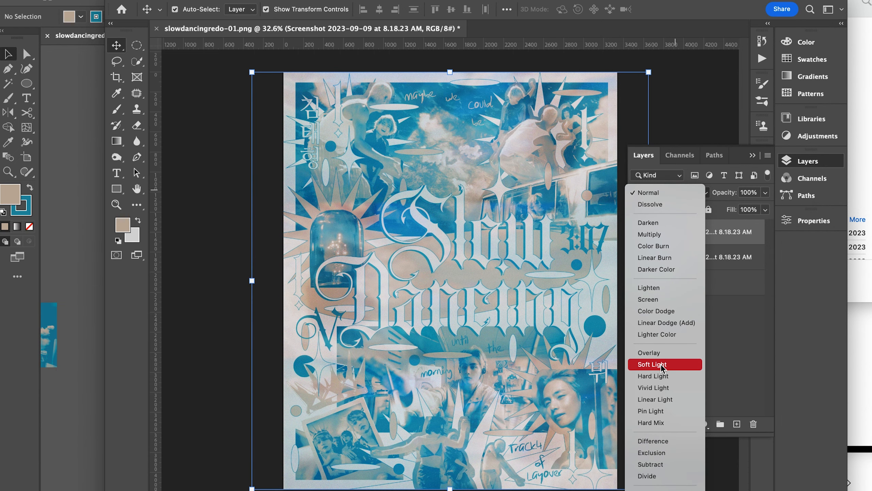
- Set the uppermost underwater layer's blend mode to Soft Light and move Layer 1 above the hidden underwater copy
click(661, 365)
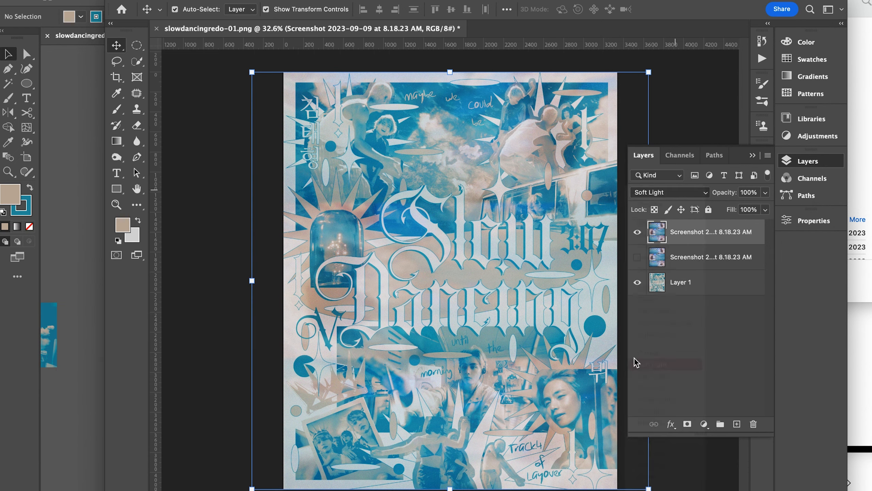
drag(705, 287, 707, 246)
- Merge duplicates of the visible layers into a new uppermost layer and set its blend mode to Saturation
shift+click(711, 235)
key(super+j)
right_click(709, 237)
click(733, 327)
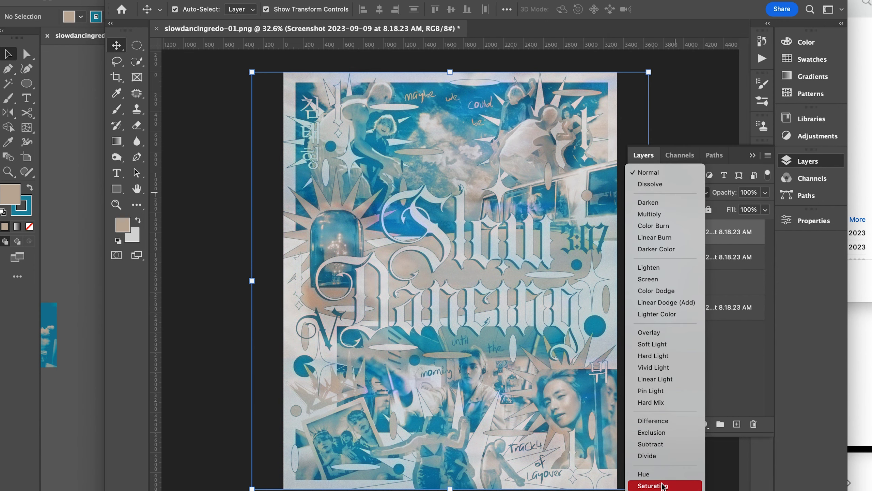
click(663, 486)
- Add another merged copy of the artwork on top of the stack and distort it with the Pinch filter
shift+click(690, 283)
right_click(691, 282)
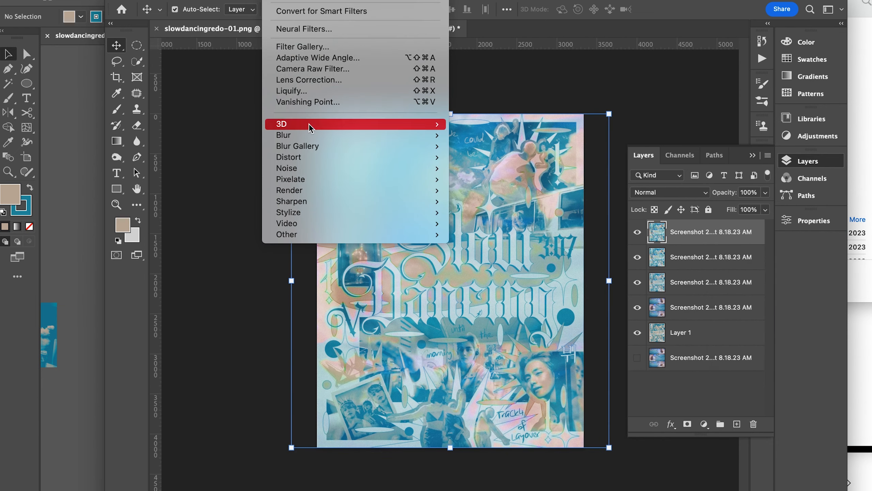
click(487, 170)
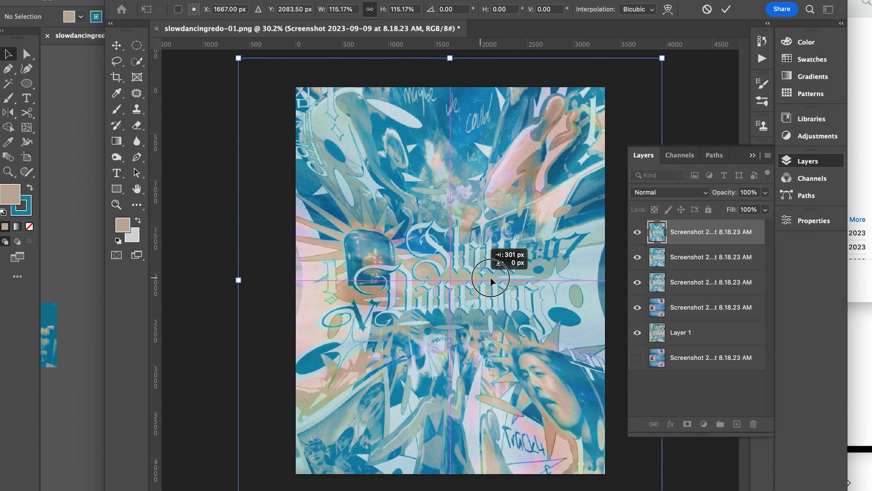
- Scale the pinched layer up to about 160% and position it so it covers the whole canvas
drag(491, 278, 491, 278)
drag(237, 280, 221, 277)
scroll(509, 283, down, 4)
drag(605, 281, 653, 279)
drag(480, 281, 457, 282)
drag(271, 281, 229, 281)
drag(447, 276, 469, 275)
key(Return)
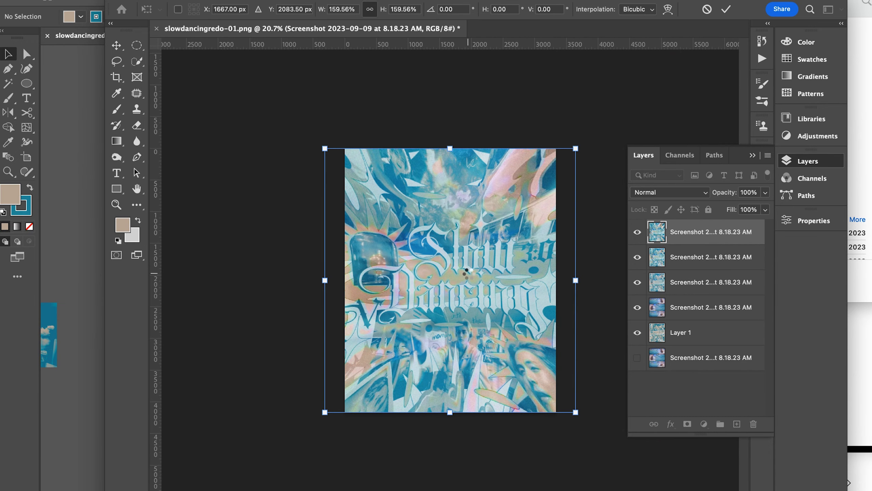
- Set the pinched layer's blend mode to Soft Light and inspect the blended artwork
scroll(468, 273, up, 5)
click(669, 192)
click(654, 308)
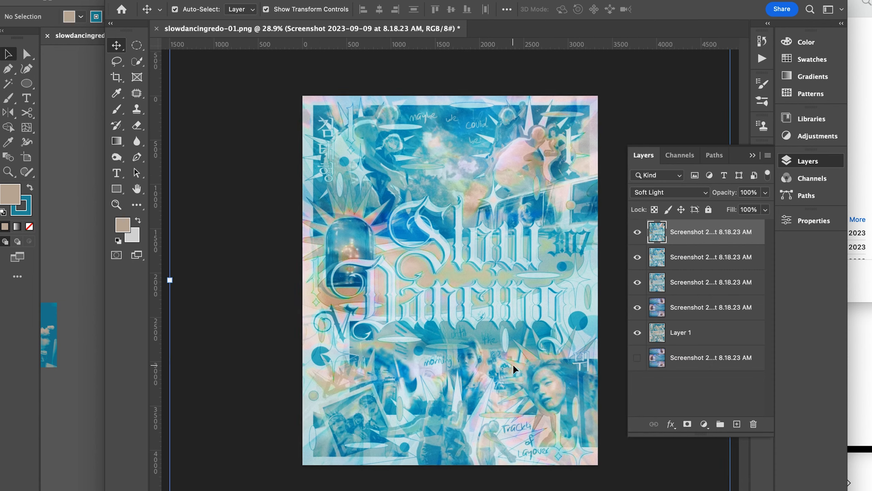
scroll(480, 259, up, 4)
scroll(516, 253, down, 4)
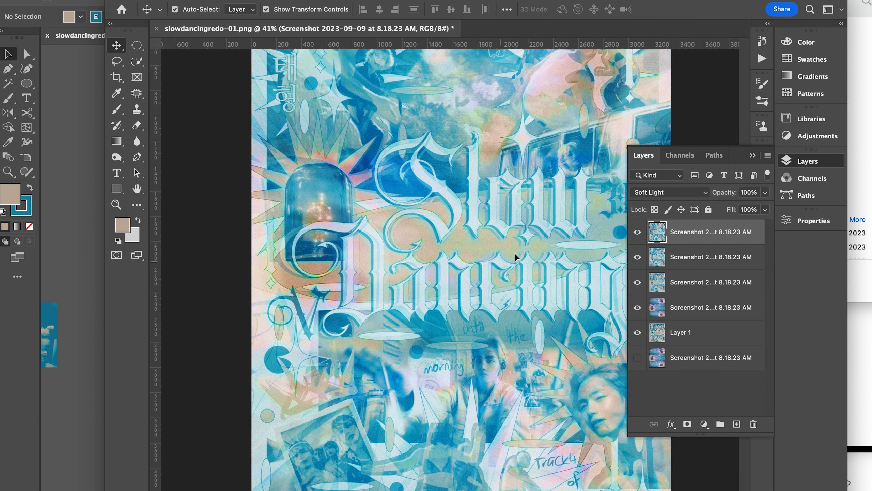
- Select all the layers, duplicate them and merge the copies into a new composite on top
shift+click(724, 359)
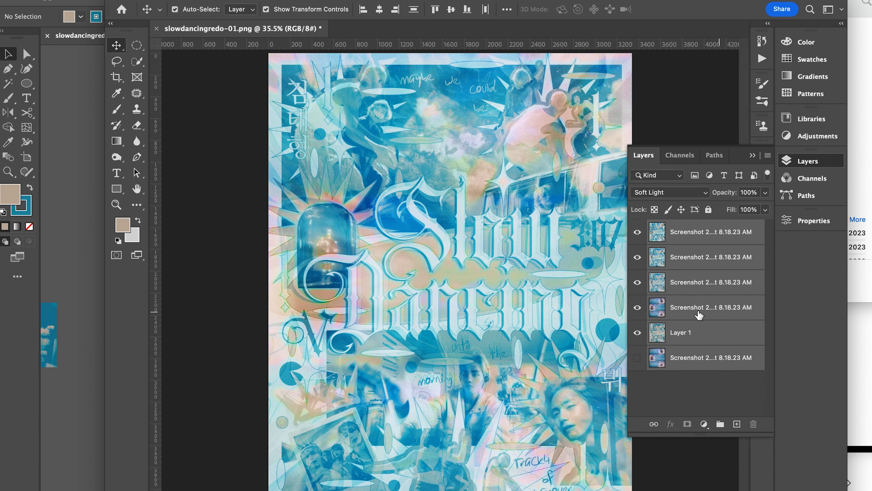
scroll(550, 271, down, 1)
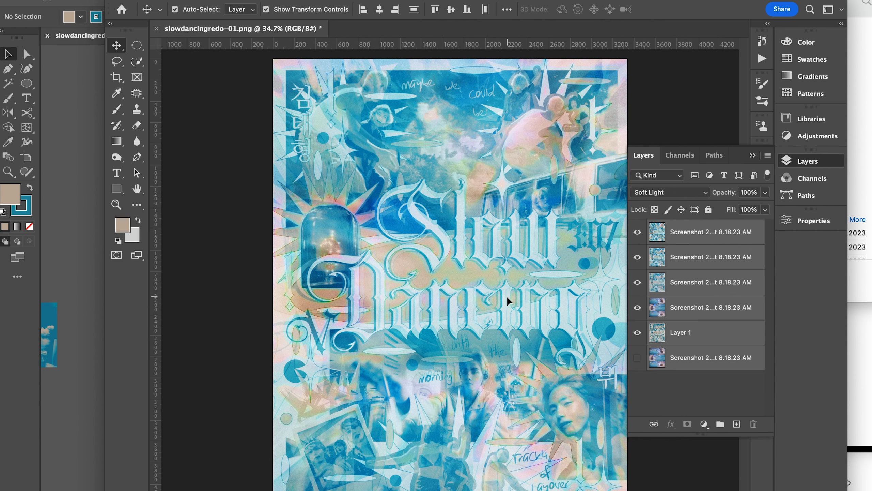
right_click(693, 279)
scroll(729, 376, down, 10)
click(731, 322)
- Apply the Add Noise filter to the new composite layer and inspect the grain up close
click(274, 0)
mouse_move(405, 168)
click(465, 172)
key(Return)
scroll(443, 338, up, 5)
scroll(442, 337, down, 3)
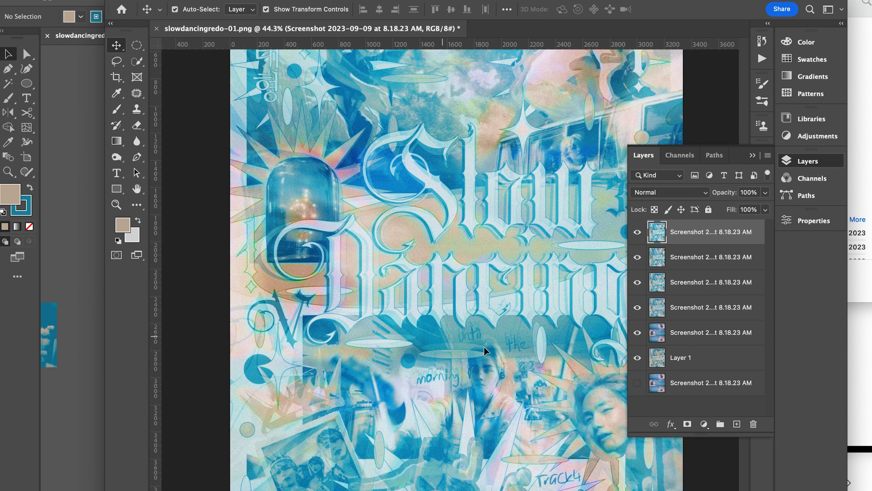
key(super+equal)
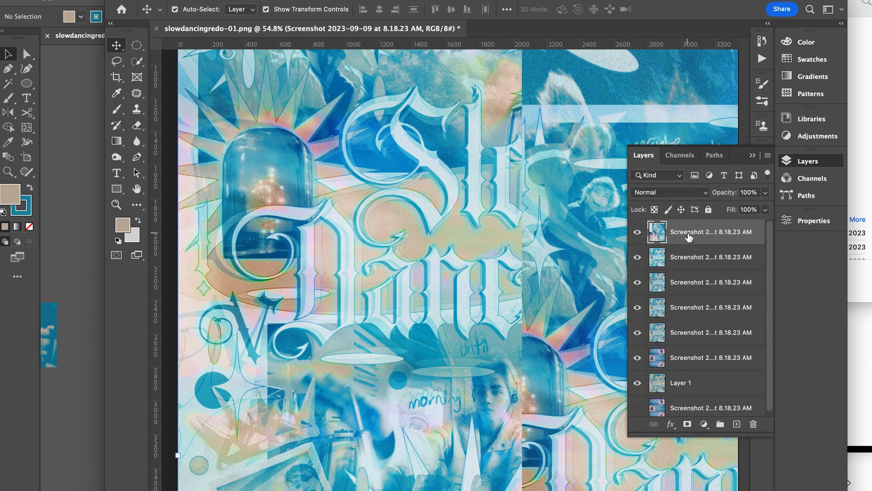
key(super+minus)
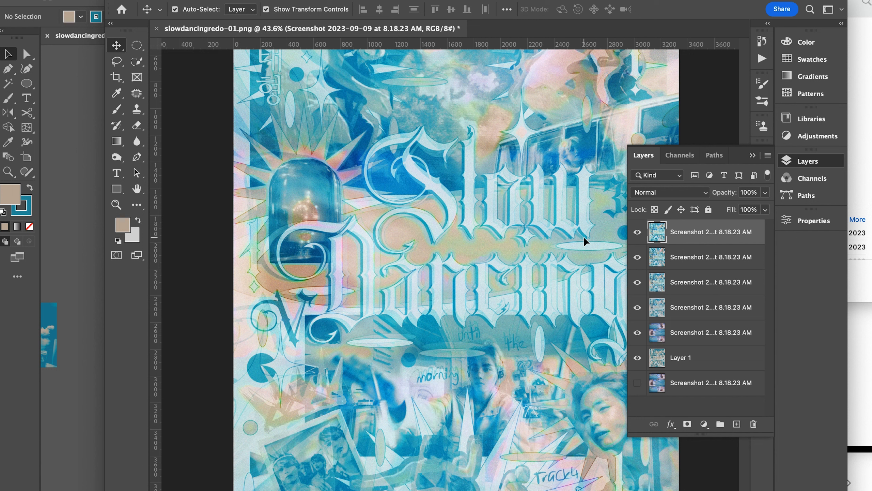
- Add a duplicate of the merged composite to the layer stack and select the uppermost layer
click(701, 262)
click(697, 232)
click(659, 261)
click(693, 285)
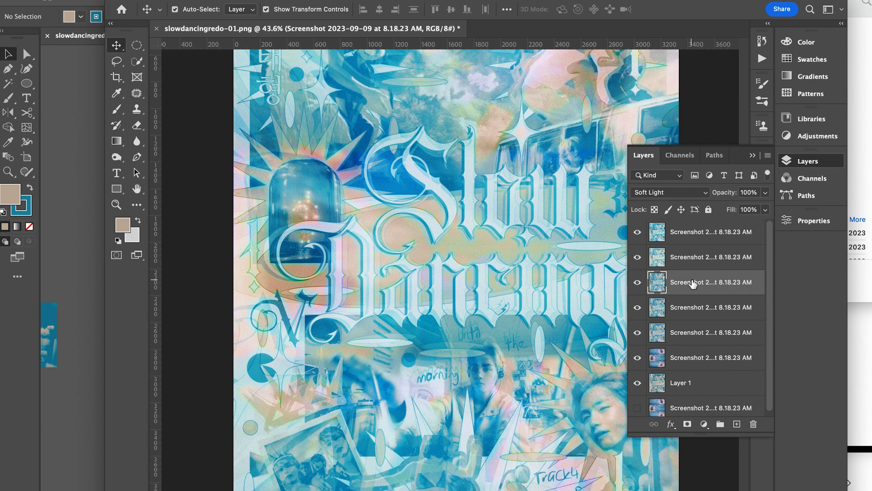
click(695, 259)
click(695, 233)
- Apply a Mosaic filter with a cell size of 30 to the uppermost composite layer
scroll(510, 204, down, 4)
scroll(510, 204, up, 1)
click(282, 1)
mouse_move(412, 179)
click(539, 235)
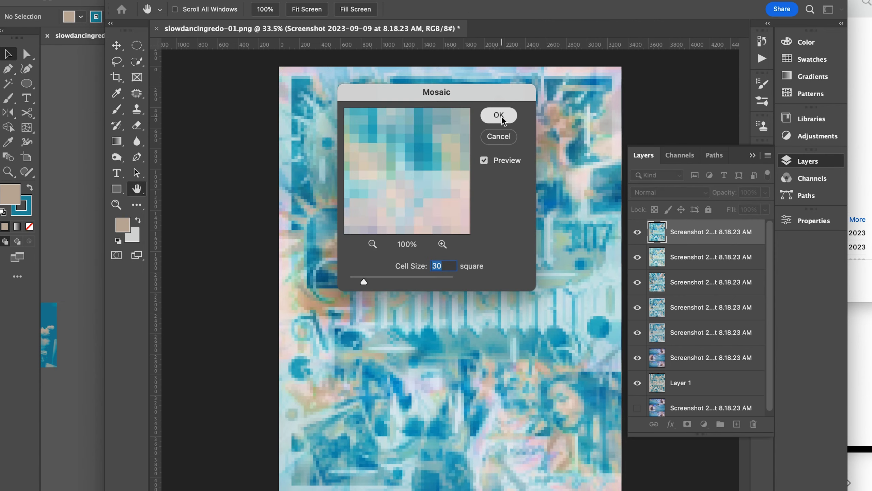
click(498, 117)
- Convert the mosaic layer to pure black and white with a raised Threshold level
click(118, 1)
mouse_move(137, 12)
click(323, 168)
drag(616, 91, 652, 92)
click(731, 16)
- Select the white areas of the mosaic layer with Color Range and delete them
click(237, 1)
click(259, 94)
click(471, 267)
click(752, 77)
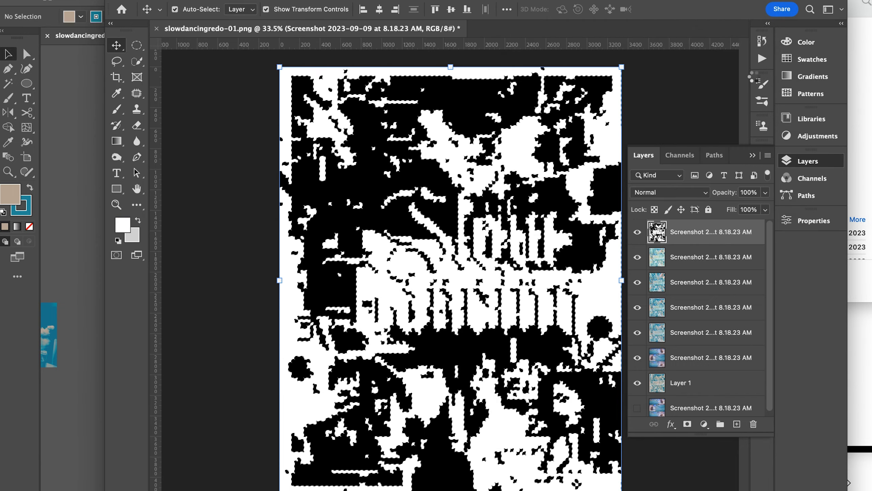
key(l)
key(Delete)
- Try the Exclusion blend mode on the black pixelated layer
click(669, 192)
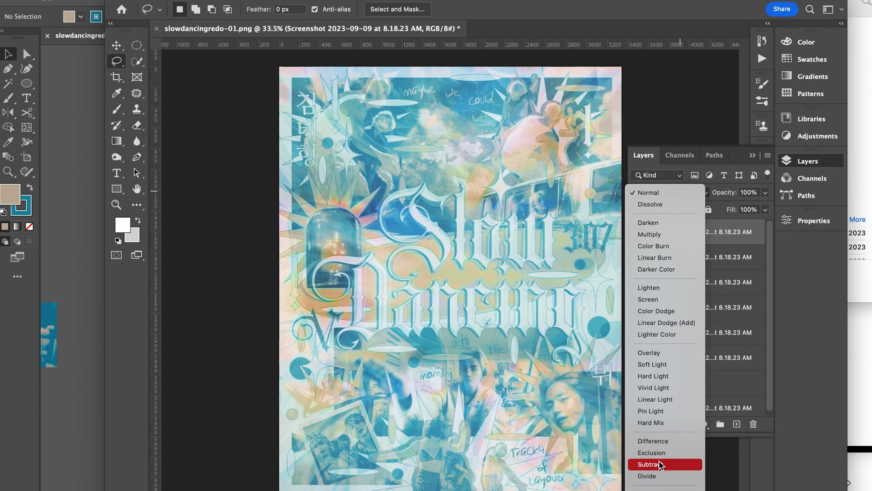
click(654, 452)
click(670, 192)
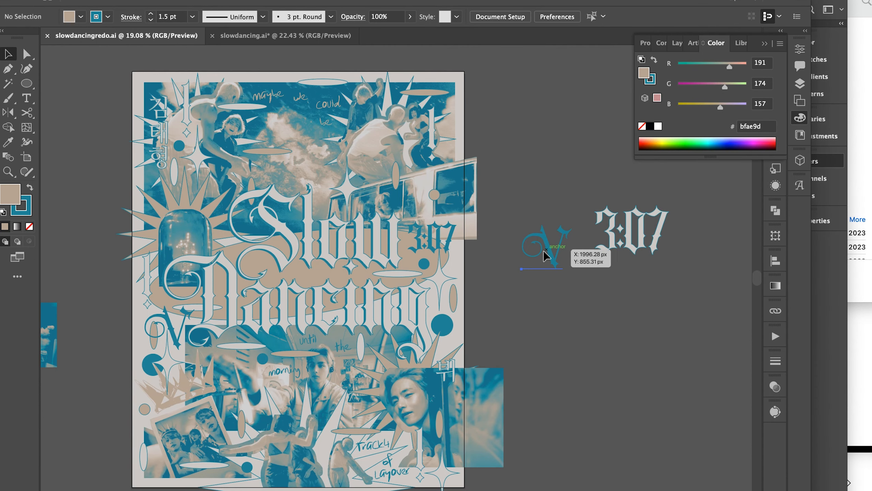
- Copy the decorative V's teal colour from Illustrator and apply it to Photoshop's pixelated layer as a rasterized Color Overlay
click(546, 256)
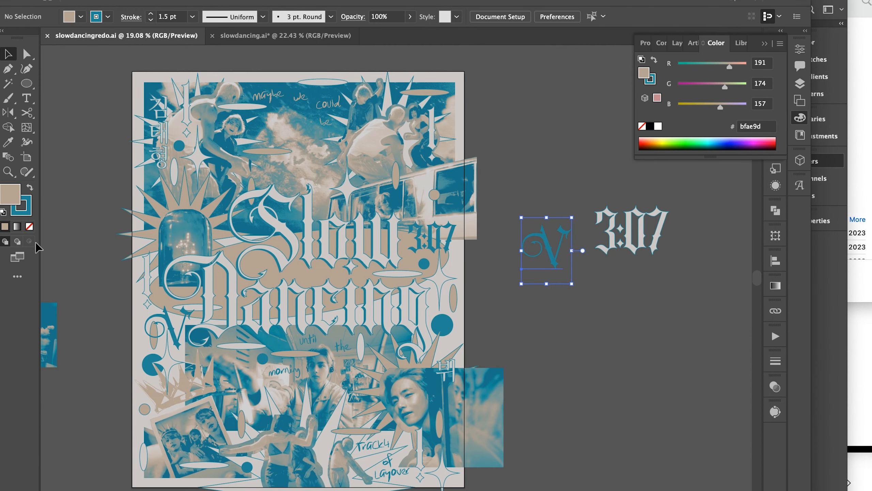
double_click(644, 73)
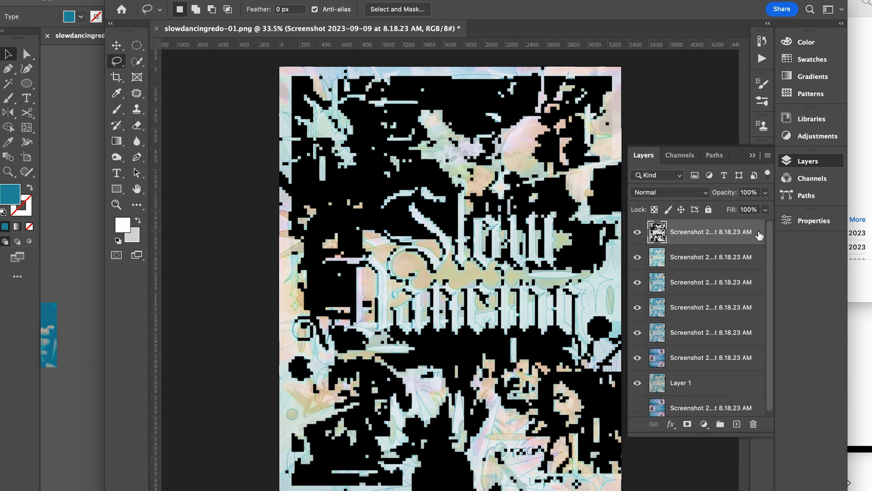
double_click(759, 235)
click(675, 101)
right_click(734, 231)
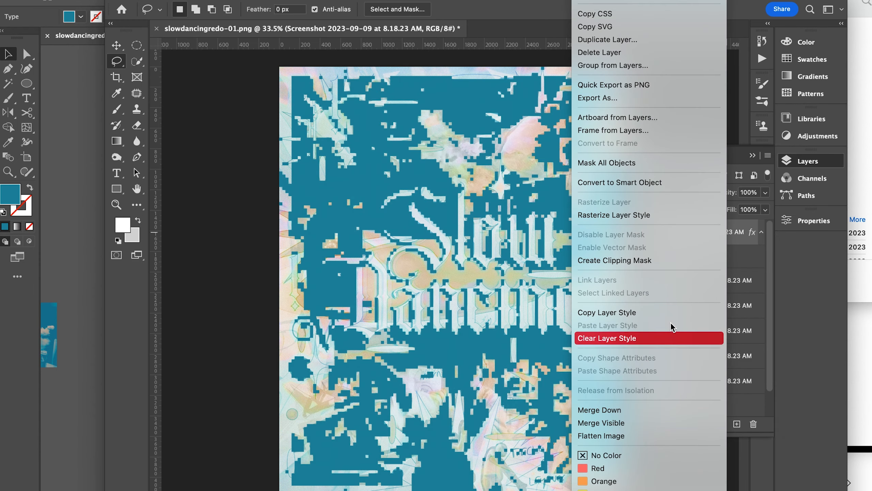
click(672, 337)
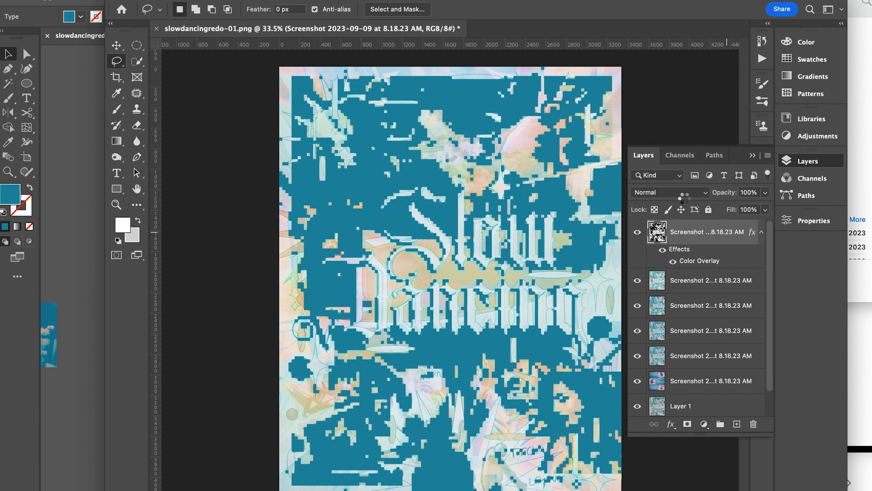
- Try the Lighten blend mode on the teal pixelated layer and inspect it up close
click(652, 192)
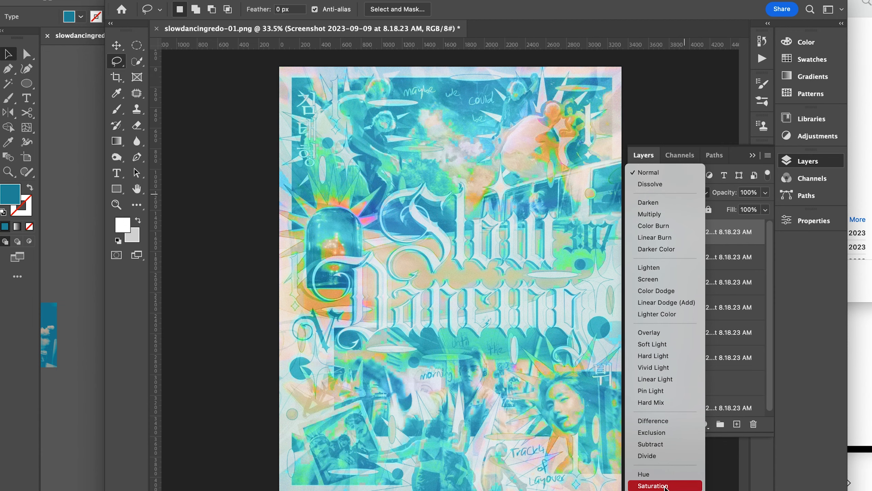
click(649, 267)
scroll(546, 215, up, 3)
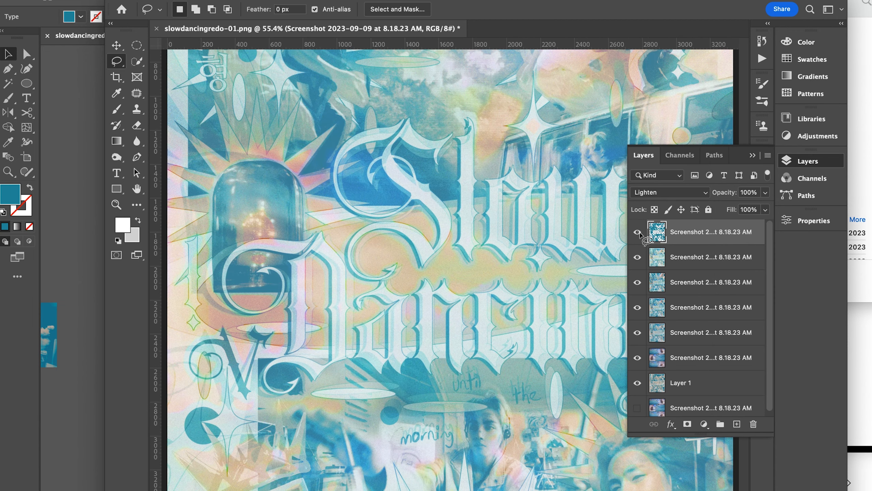
key(super+equal)
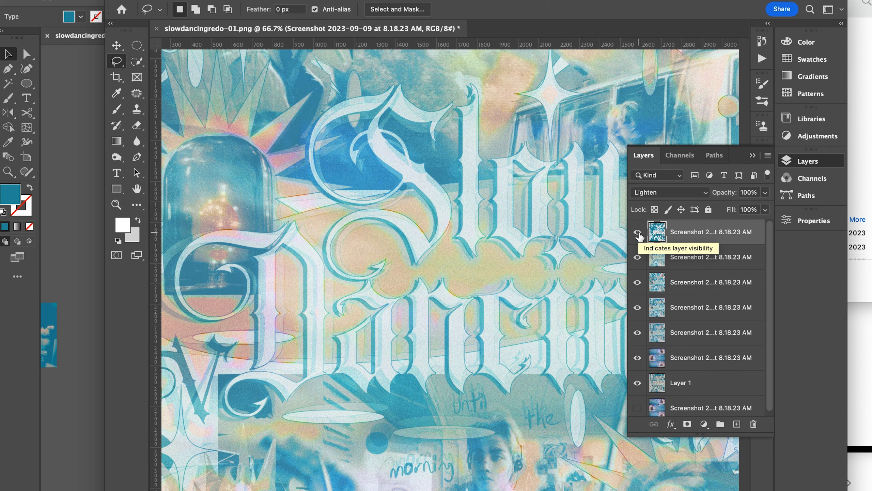
- Set the teal pixelated layer's blend mode to Screen
click(655, 203)
click(655, 203)
scroll(522, 269, down, 4)
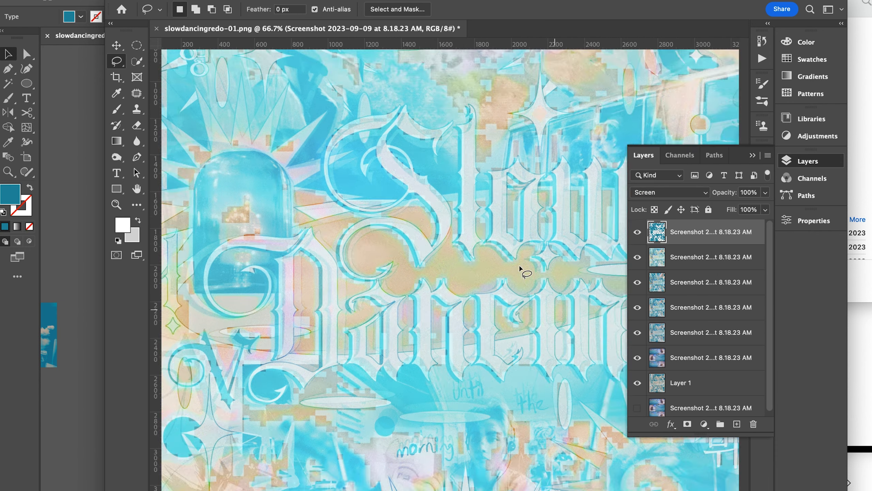
- Add a copy of the original poster layer on top of the stack and set its blend mode to Hue
click(735, 379)
click(670, 193)
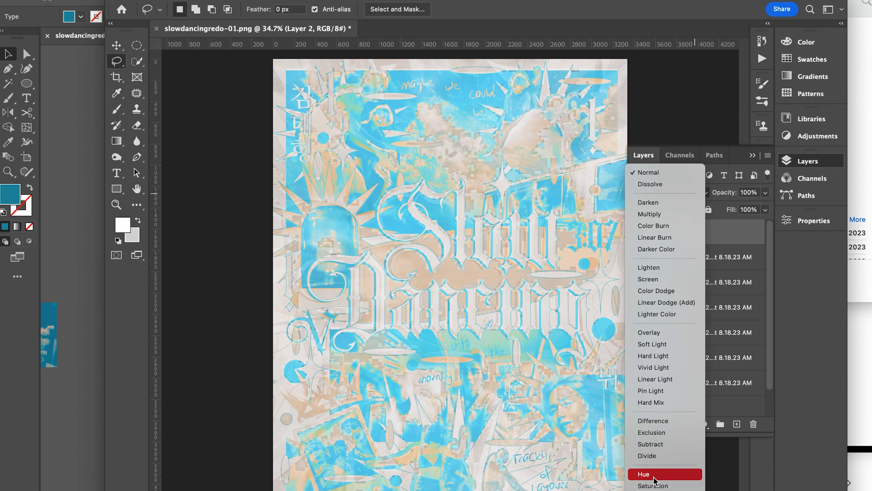
click(654, 476)
- Duplicate the visible layers and merge the copies into a new composite above the Hue layer
key(super+j)
right_click(692, 313)
click(738, 329)
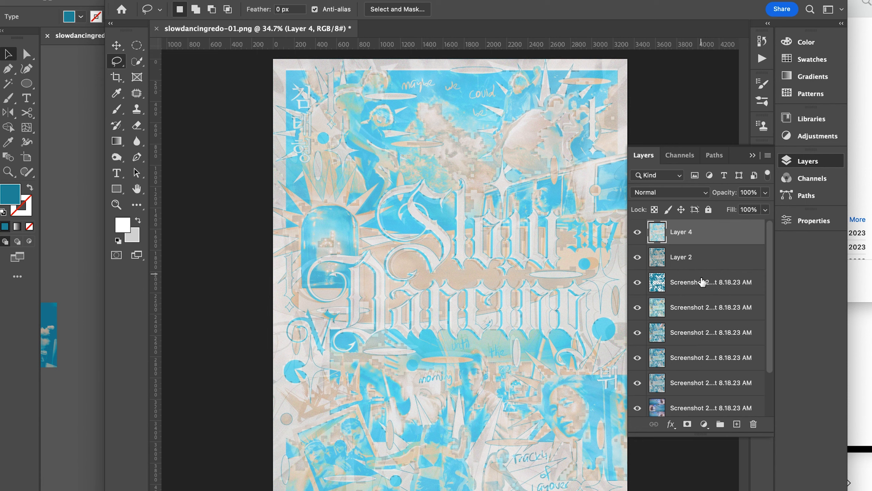
- Add a copy of a Screenshot 8.18.23 AM poster layer above the merged composite and set its blend mode to Linear Burn
click(697, 318)
key(super+shift+bracketright)
click(669, 192)
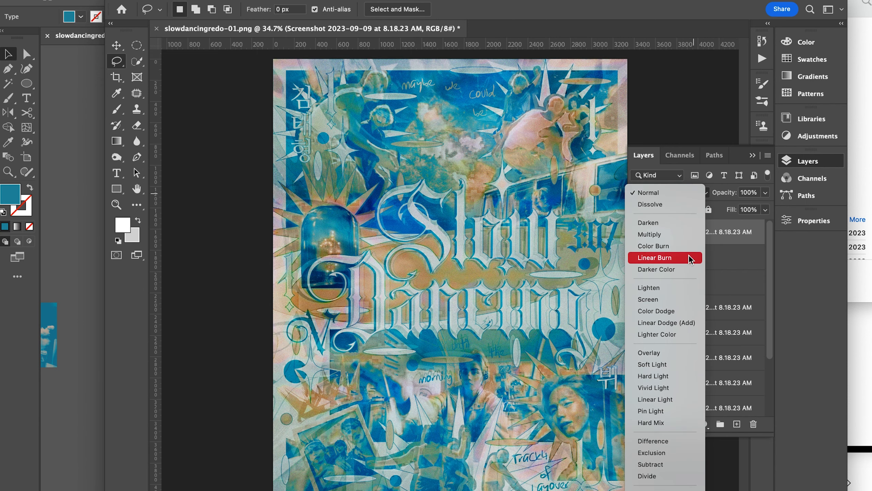
click(686, 256)
scroll(680, 256, up, 5)
scroll(671, 254, down, 5)
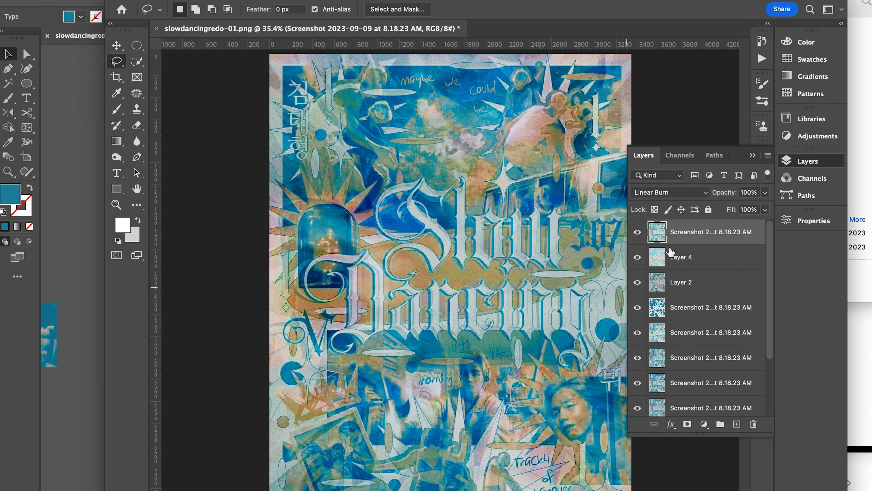
click(692, 193)
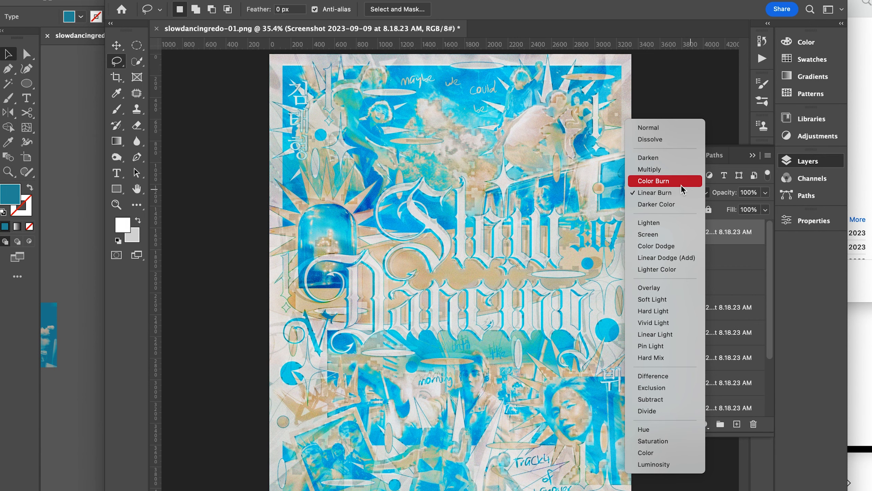
click(683, 193)
- Try another Screenshot 8.18.23 AM layer copy on top of the stack in Luminosity mode
scroll(716, 318, down, 4)
drag(708, 356, 720, 231)
click(697, 193)
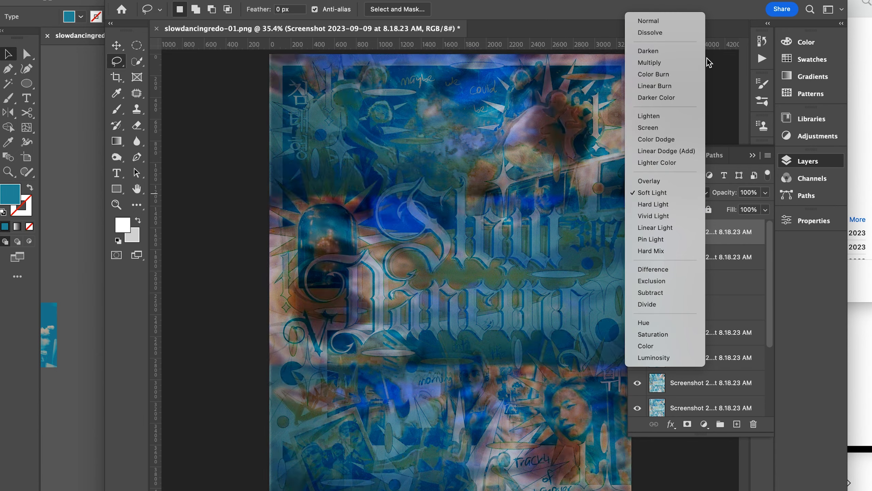
click(656, 358)
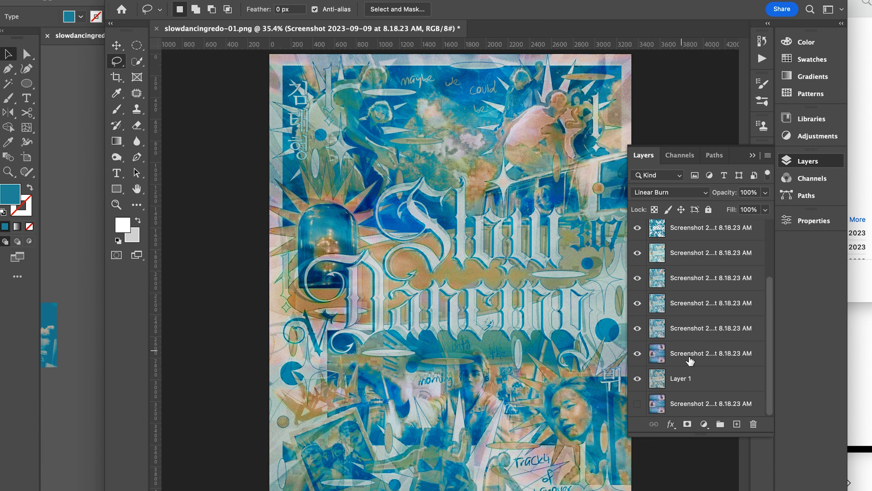
- Try a copy of the original poster layer on top with a 20-pixel Gaussian Blur in Lighten mode, and delete it
click(711, 379)
key(ctrl+alt+shift+e)
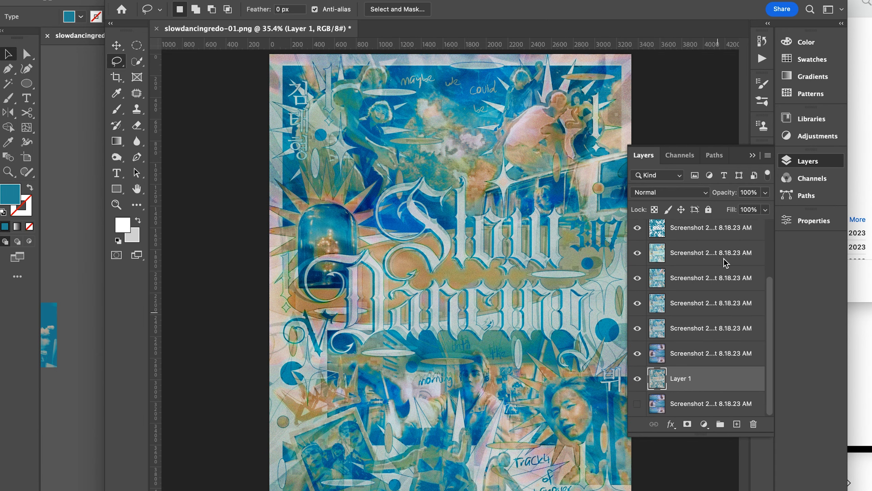
click(488, 178)
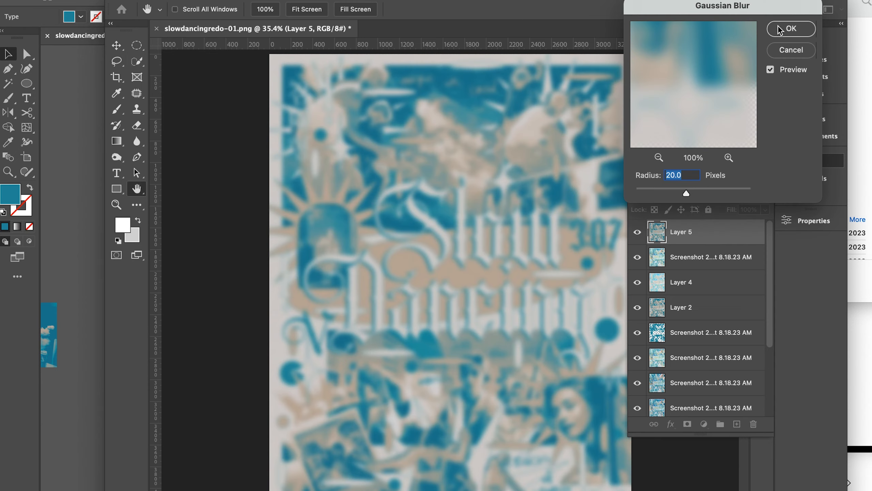
click(790, 28)
click(669, 192)
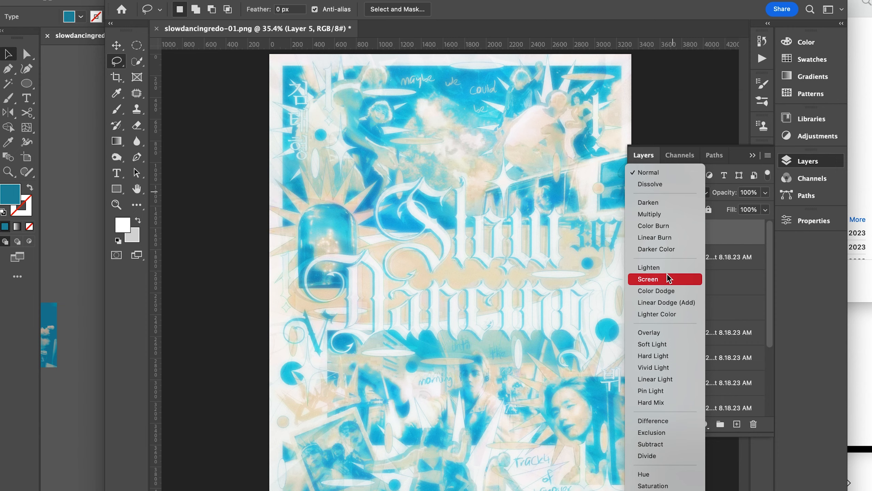
click(666, 269)
key(Delete)
- Lower the Linear Burn layer's opacity to 60%
scroll(626, 278, up, 5)
click(765, 192)
drag(767, 207, 744, 206)
scroll(542, 240, down, 6)
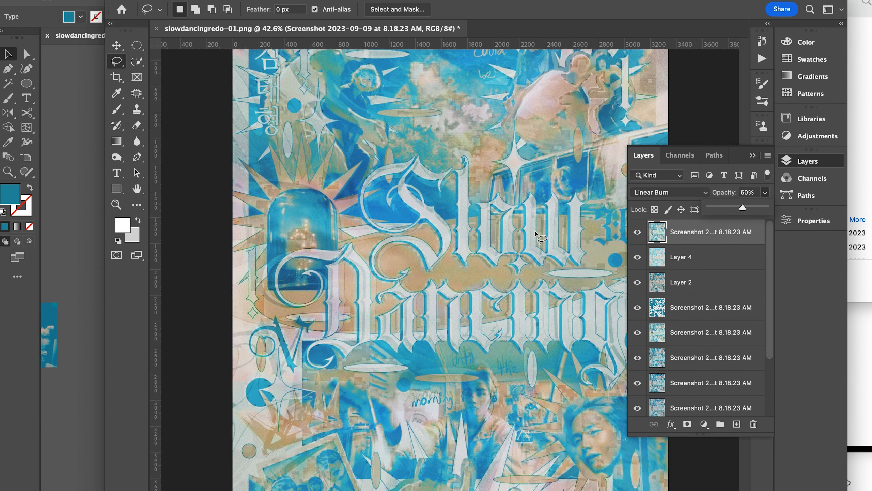
scroll(541, 254, up, 1)
- Hide the upper layers one after another and show them again to compare their effect on the poster
click(637, 232)
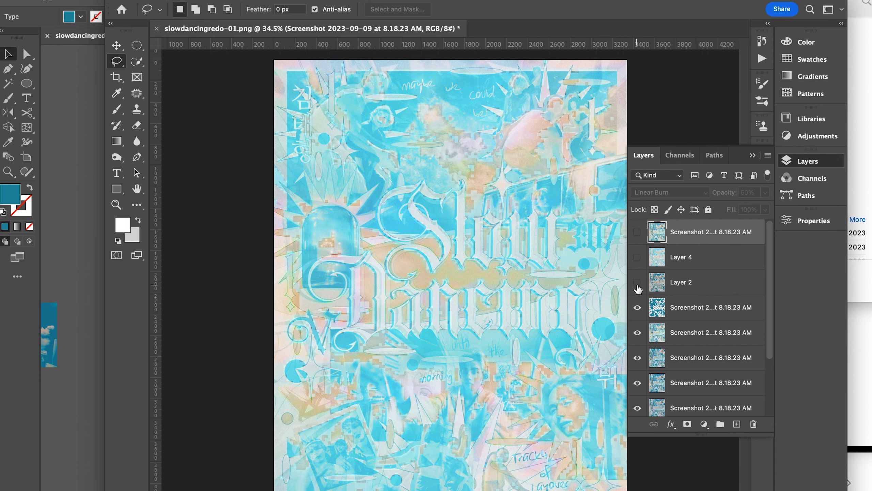
click(637, 304)
click(637, 330)
click(638, 358)
click(638, 358)
drag(636, 329, 642, 242)
- Bring the blue Screenshot 7.20.13 PM texture image from the Desktop folder into the poster document
click(867, 125)
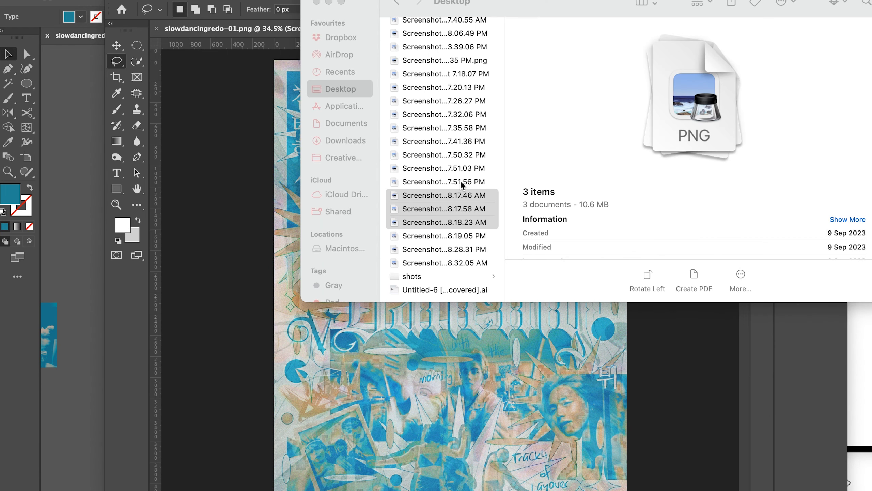
click(461, 180)
key(Up)
key(Up)
key(Up)
key(Up)
key(Up)
key(Up)
key(Up)
drag(447, 87, 398, 385)
- Rotate the placed blue texture to -90° and stretch it to cover the poster
drag(320, 231, 416, 424)
drag(403, 282, 273, 284)
drag(497, 280, 622, 285)
key(Return)
- Set the blue texture's blend mode to Lighter Color and enlarge it to about 438%
click(670, 193)
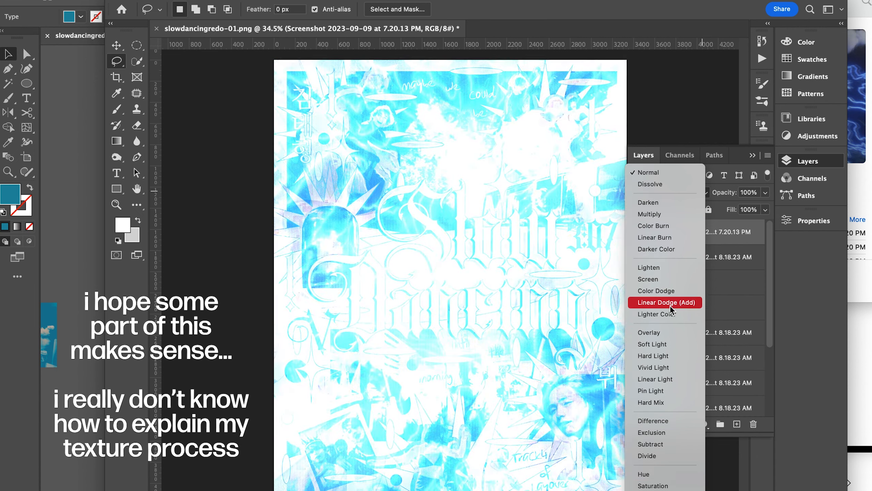
click(657, 313)
scroll(638, 112, down, 2)
key(v)
drag(594, 280, 648, 281)
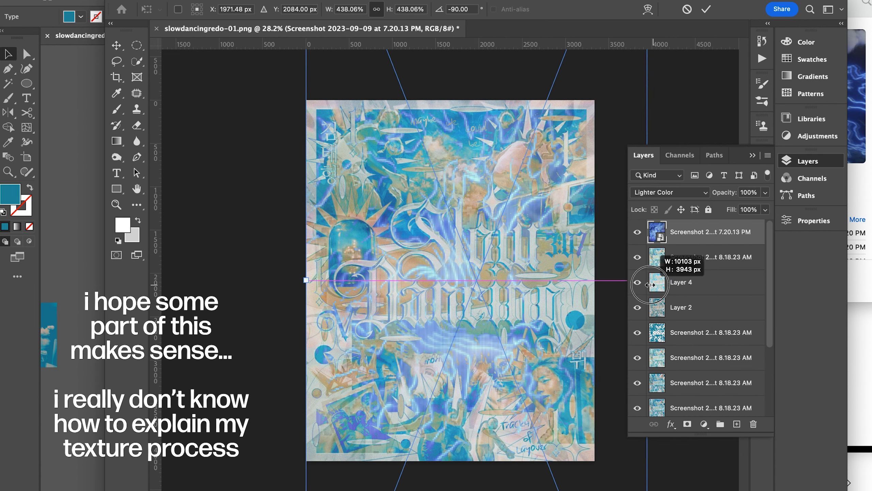
key(Return)
click(609, 153)
scroll(573, 195, up, 2)
- Add a copy of a Screenshot 8.18.23 AM poster layer above the blue texture and set its blend mode to Soft Light
drag(721, 345, 711, 228)
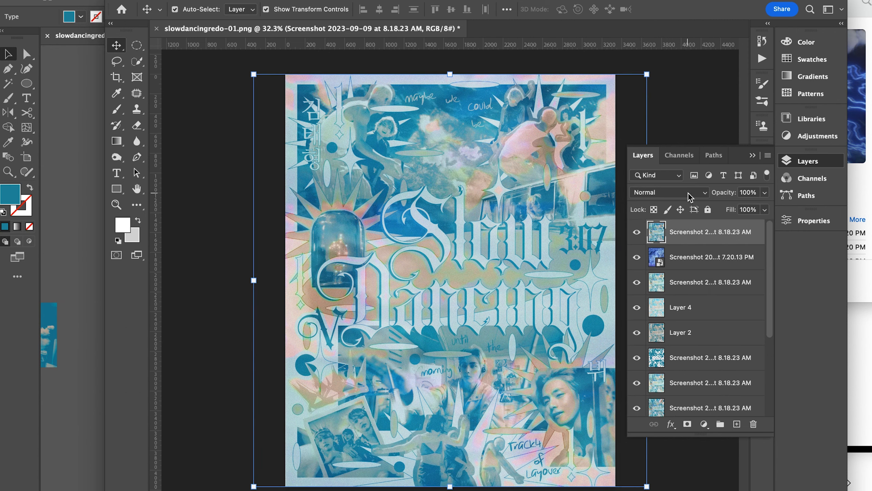
click(689, 192)
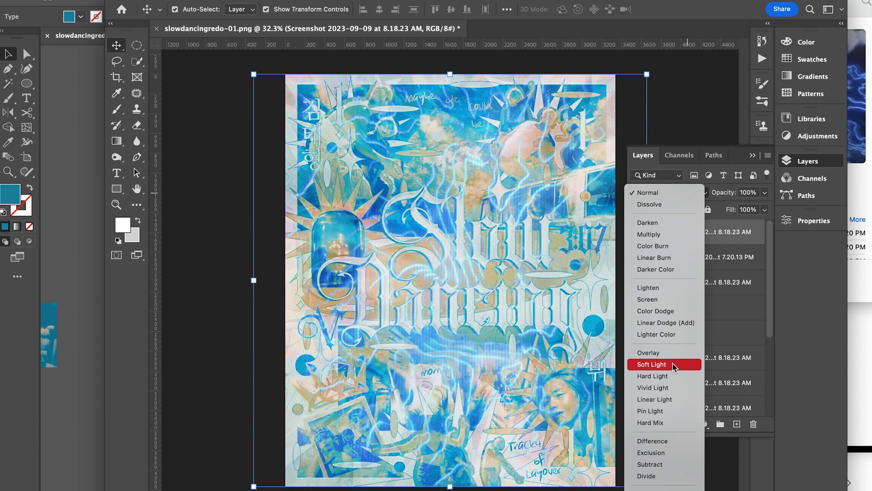
click(673, 364)
click(595, 153)
drag(529, 178, 529, 168)
key(super+z)
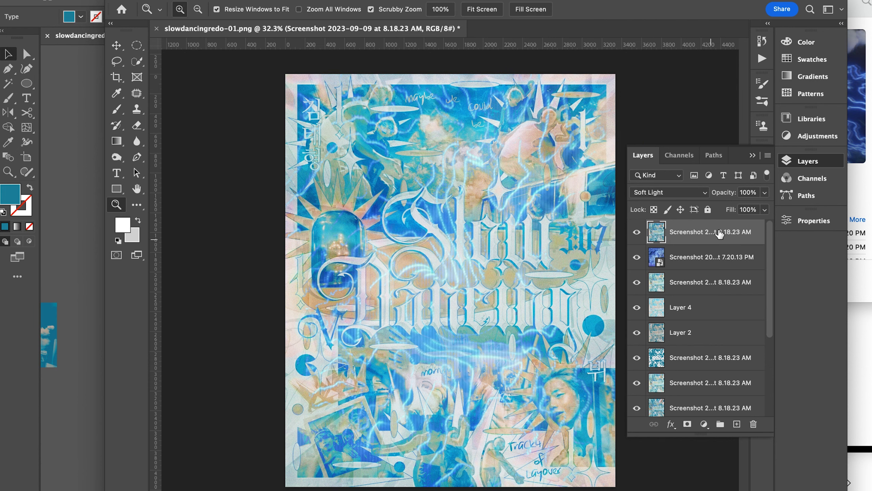
- Lock the Soft Light layer, then reposition the blue texture beneath it and scale it to about 462%
click(708, 209)
click(701, 257)
drag(583, 239, 585, 224)
click(565, 286)
mouse_move(565, 286)
mouse_down()
mouse_move(547, 280)
mouse_move(560, 288)
mouse_up()
drag(278, 282, 257, 283)
drag(539, 288, 548, 295)
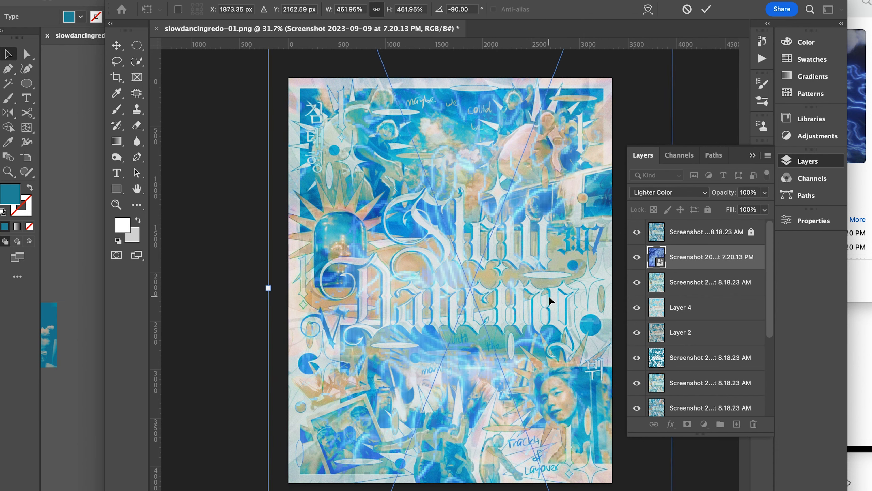
key(Return)
- Lower the blue texture layer's opacity to about 79%
click(765, 192)
drag(767, 206, 753, 207)
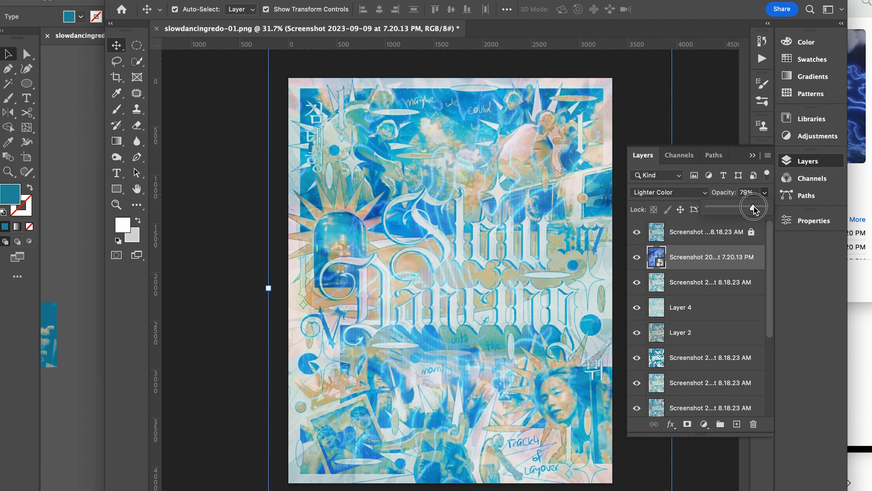
click(714, 115)
- Examine the blended texture over the title lettering and the lower photos up close
scroll(497, 220, up, 5)
scroll(496, 221, left, 4)
scroll(497, 223, down, 5)
scroll(497, 223, right, 2)
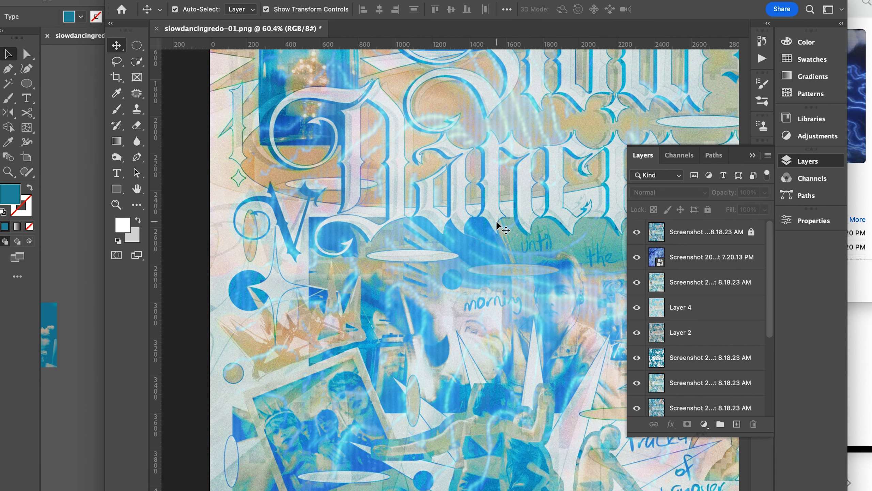
scroll(497, 224, right, 5)
scroll(497, 224, down, 4)
scroll(496, 224, up, 3)
scroll(497, 223, left, 2)
- Unlock the top layer, duplicate all visible layers and merge the copies into one composite
click(715, 237)
scroll(717, 261, down, 5)
shift+click(722, 400)
scroll(722, 399, up, 5)
click(758, 234)
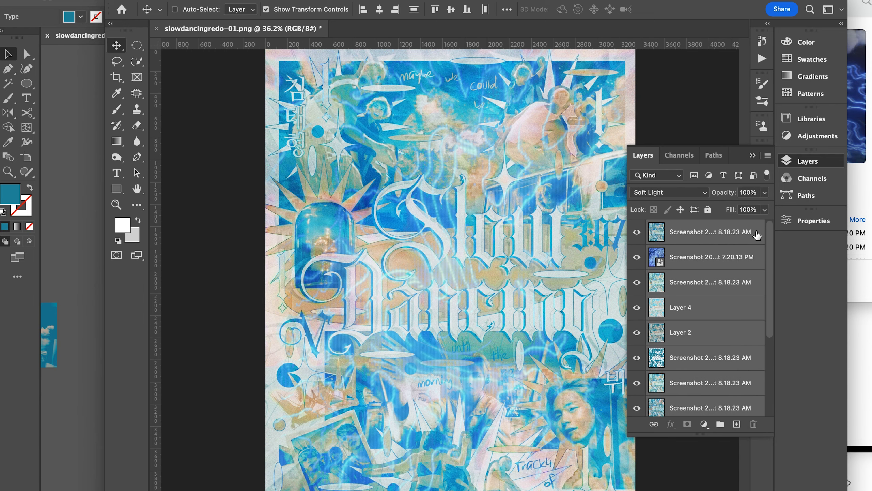
key(super+j)
right_click(717, 275)
click(752, 458)
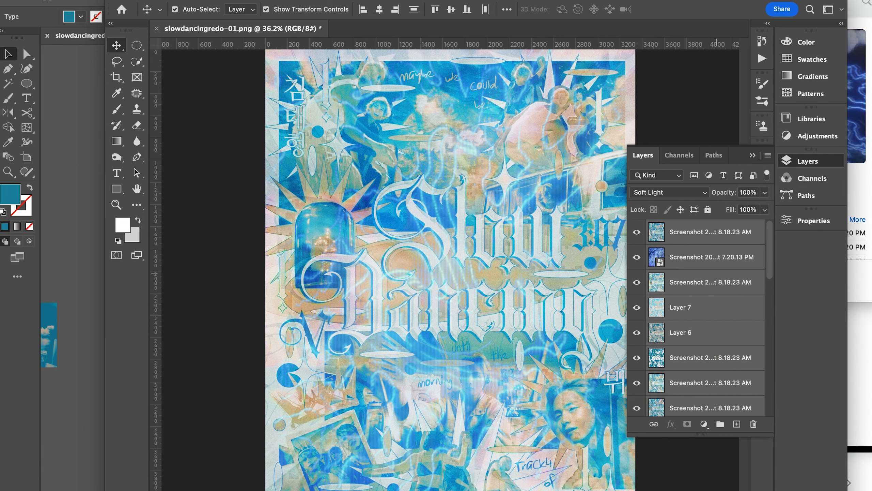
- Apply an Add Noise filter to the merged composite
click(270, 1)
mouse_move(306, 167)
click(481, 167)
click(499, 92)
- Place a copy of the original poster layer on top and reduce it to pure black and white with Threshold
scroll(714, 358, down, 10)
click(717, 384)
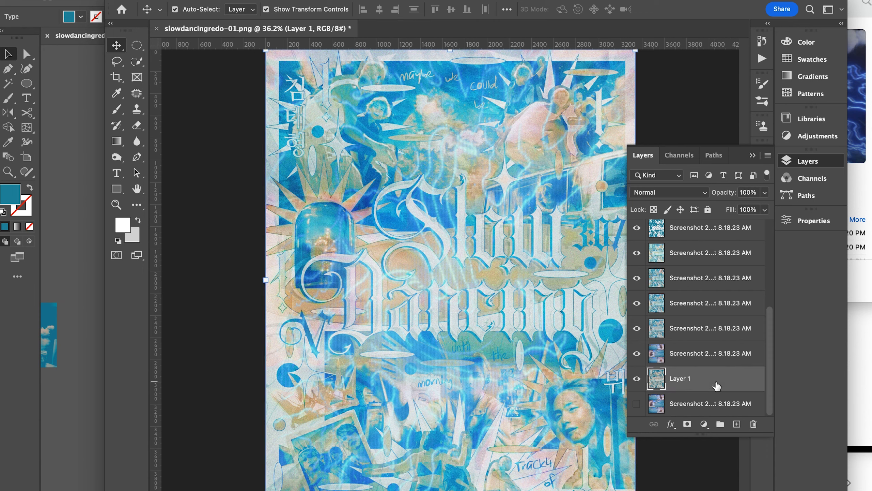
scroll(716, 316, up, 10)
click(703, 239)
key(super+v)
click(142, 1)
mouse_move(148, 13)
click(320, 167)
drag(616, 92, 625, 92)
click(728, 17)
- Select the white areas of the black-and-white layer using Color Range with fuzziness 0 and delete them
click(671, 192)
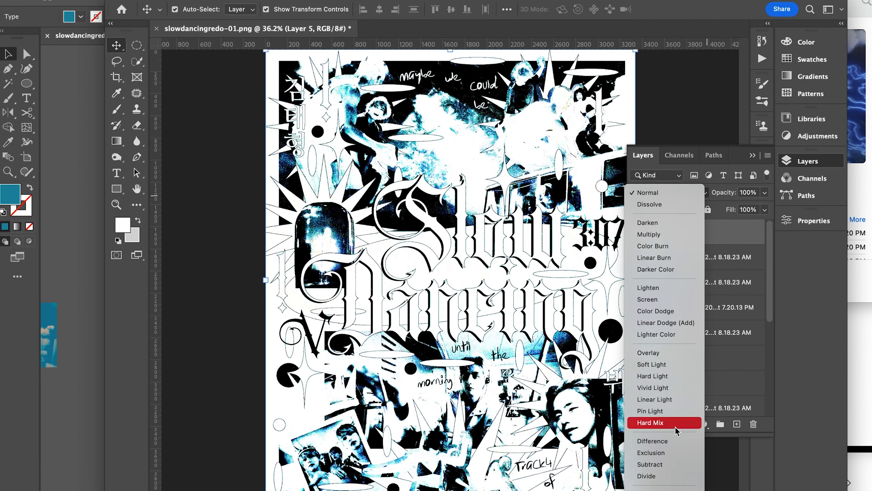
click(623, 442)
click(237, 1)
click(267, 95)
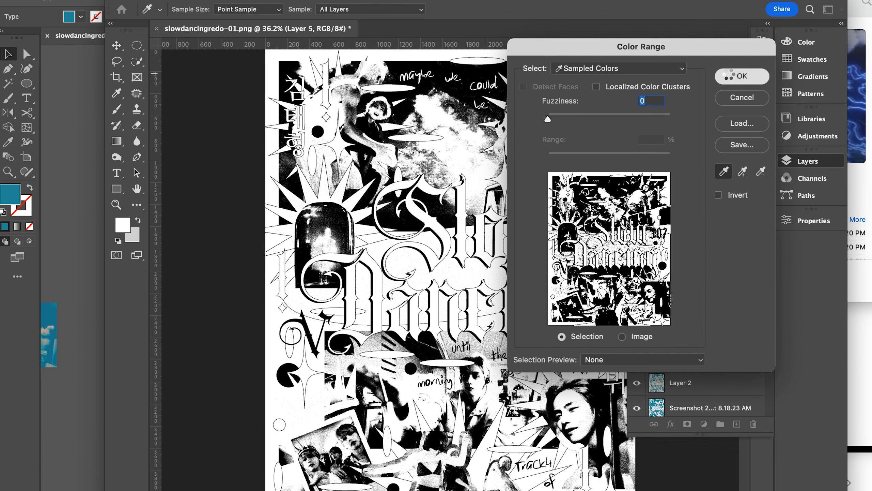
click(727, 74)
key(l)
key(Delete)
key(super+d)
- Try the Lighter Color blend mode on the black cutout layer and preview other modes such as Luminosity
click(666, 194)
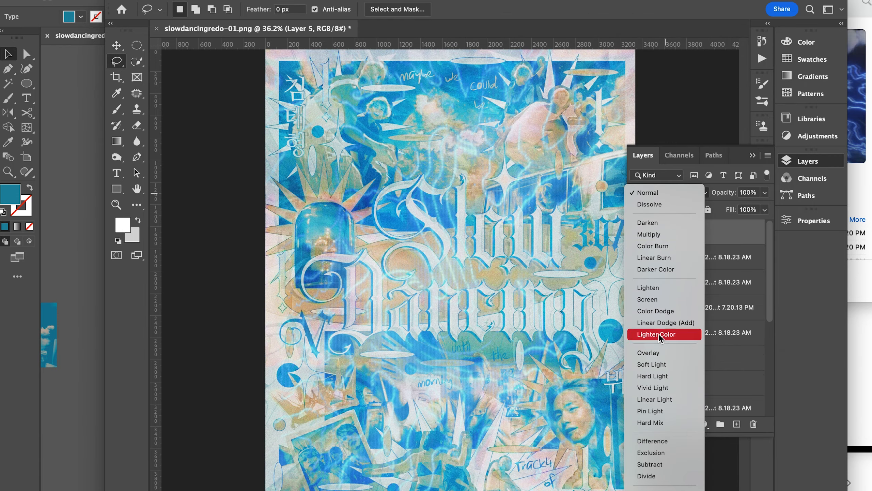
click(669, 334)
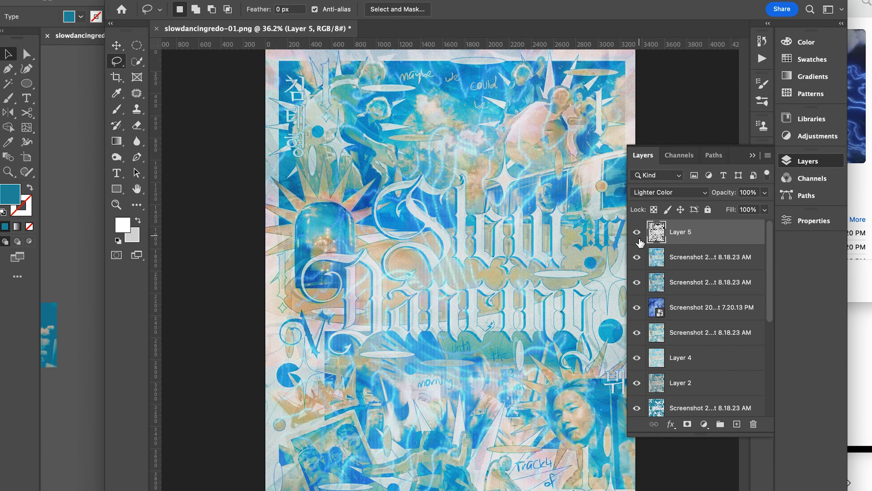
click(669, 193)
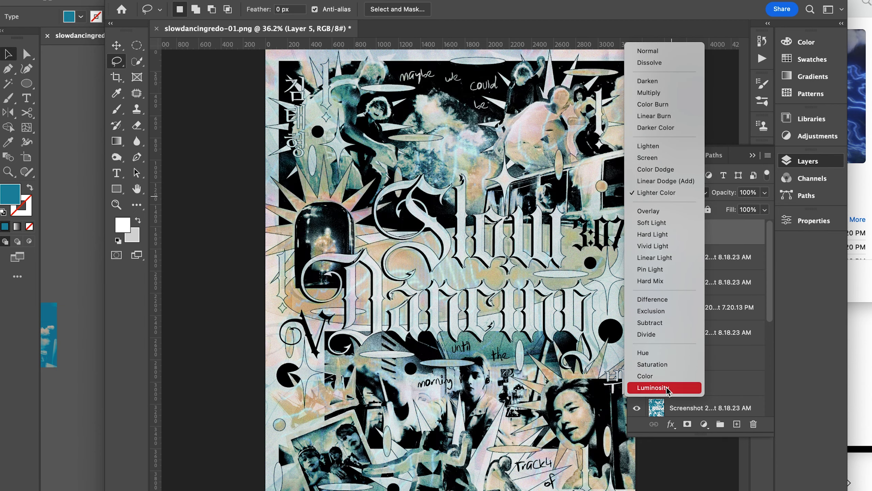
click(734, 234)
- Recolor the black cutout layer with a teal Color Overlay and rasterize its layer style
double_click(731, 231)
click(424, 224)
click(818, 81)
right_click(725, 231)
click(624, 272)
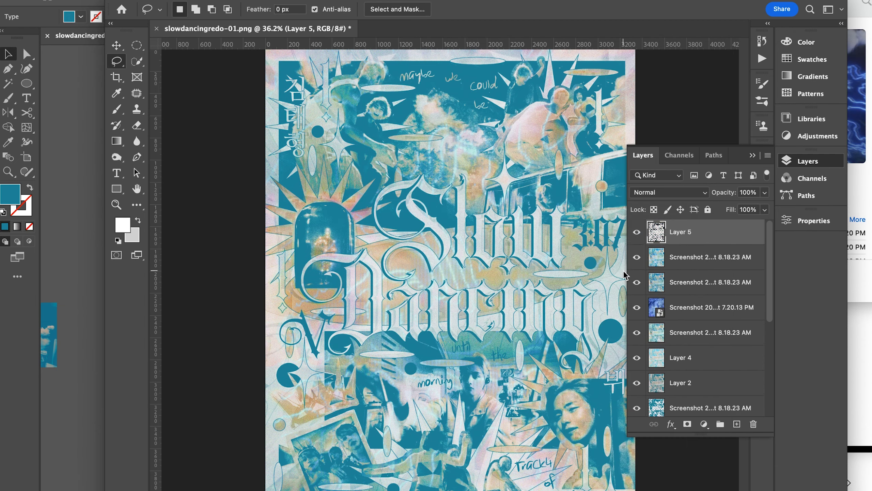
- Set the teal cutout layer to Darker Color at 60% opacity and compare the poster with and without it
click(681, 199)
click(662, 270)
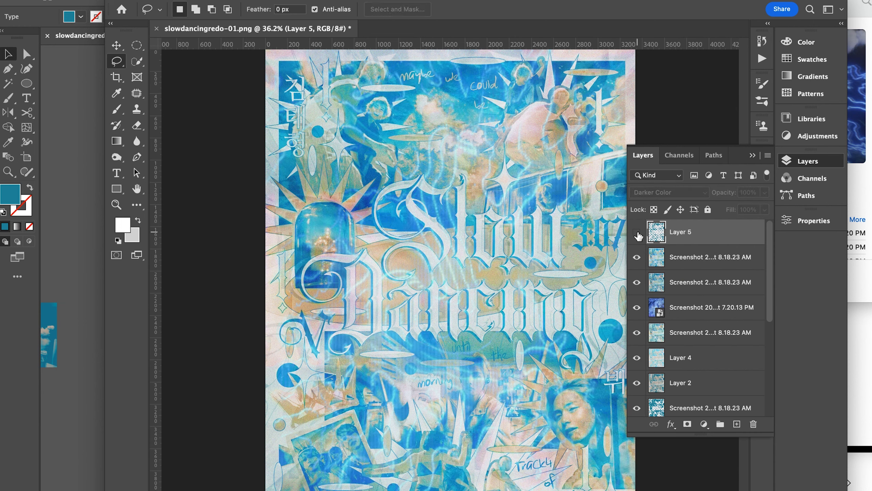
drag(766, 193, 744, 206)
click(638, 232)
click(638, 231)
click(637, 232)
click(637, 232)
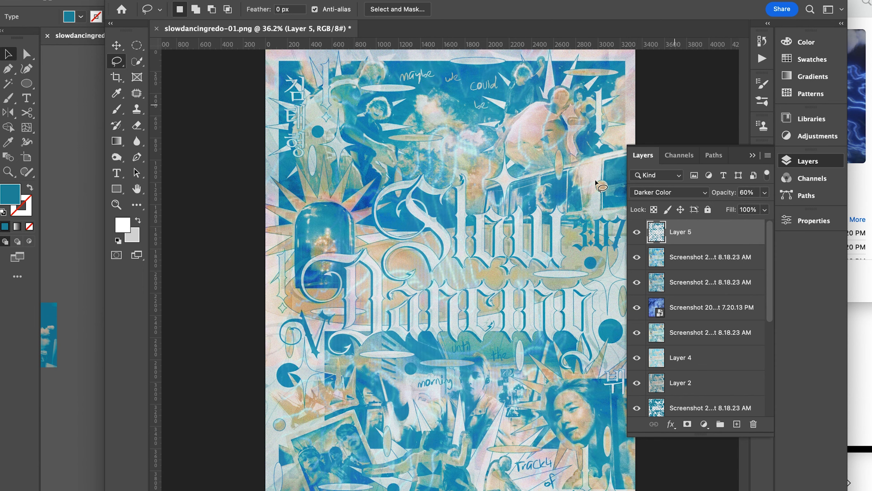
- Examine the teal cutout's effect on the lettering, photos and handwritten text up close
scroll(449, 191, up, 3)
scroll(491, 276, down, 8)
scroll(490, 277, up, 1)
scroll(545, 277, up, 5)
scroll(578, 244, down, 7)
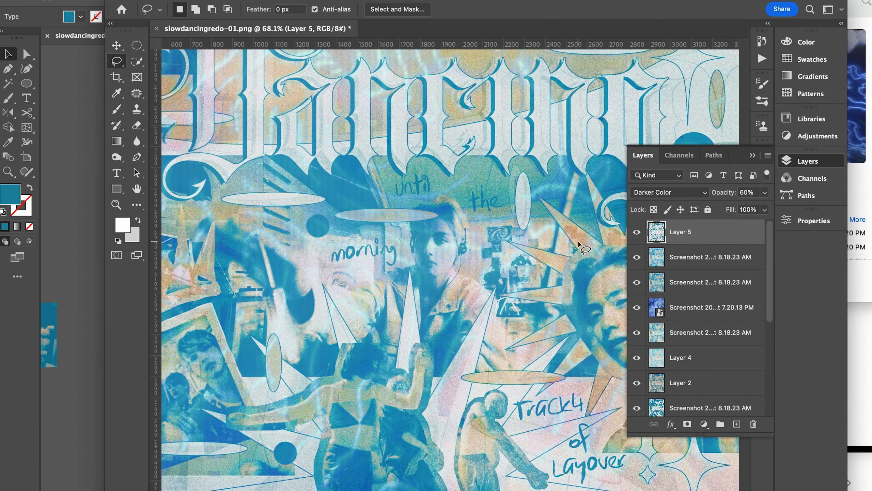
scroll(578, 246, down, 1)
scroll(578, 246, up, 5)
scroll(735, 327, down, 6)
- Duplicate the layers beneath and including the teal cutout and merge the copies into a new composite on top
shift+click(723, 405)
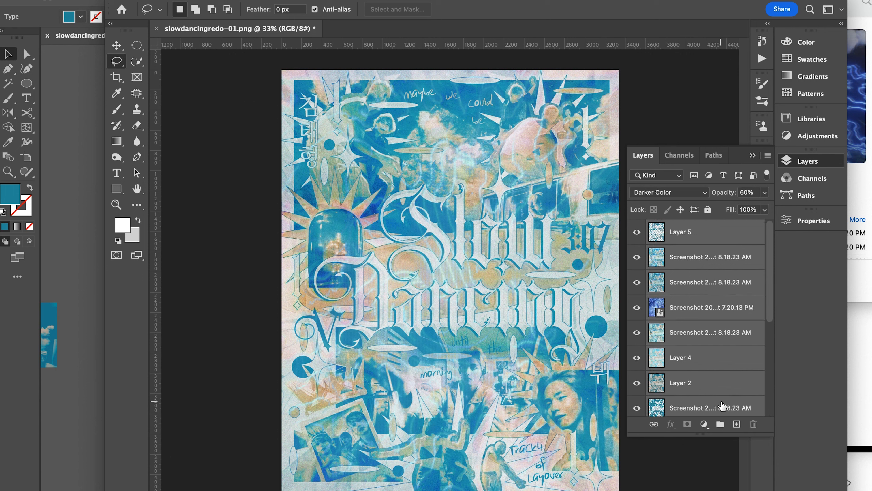
right_click(721, 307)
click(755, 354)
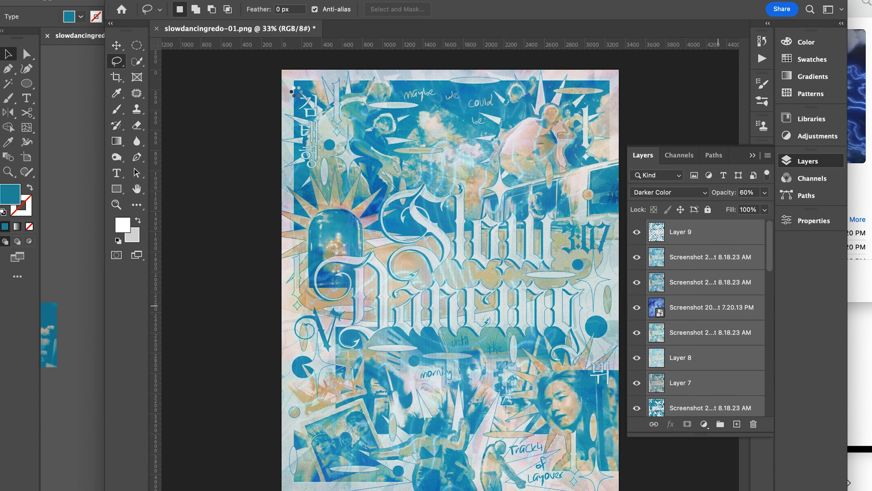
- Apply a Color Halftone with a maximum radius of 30 pixels to the merged composite layer
click(275, 0)
mouse_move(378, 173)
click(467, 178)
text(3)
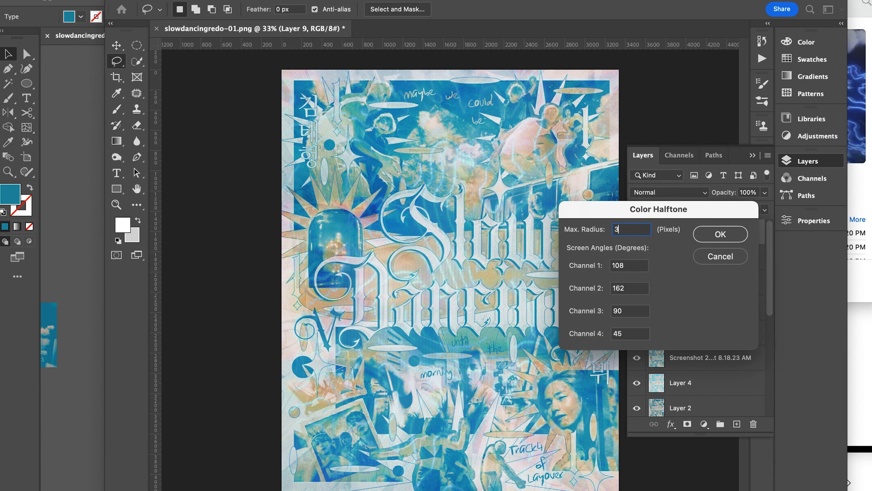
text(0)
key(Return)
click(669, 191)
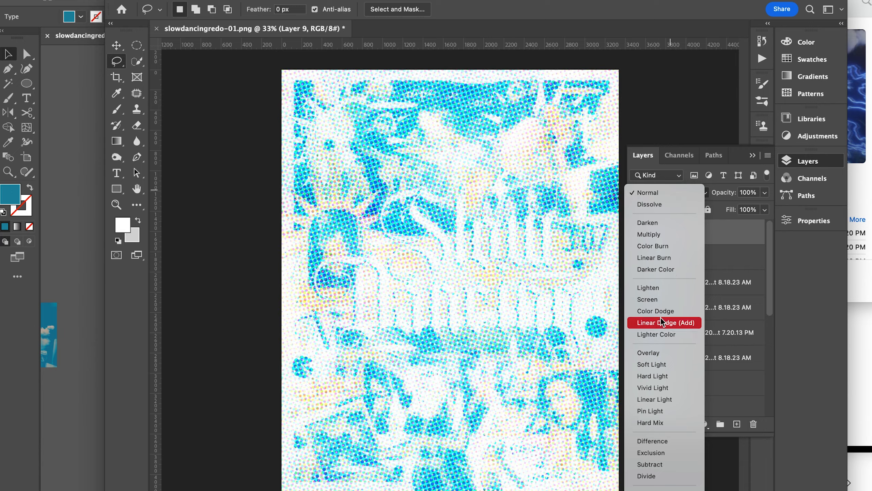
click(233, 235)
- Convert the halftoned layer to pure black and white with a Threshold level of 142
click(135, 0)
mouse_move(165, 10)
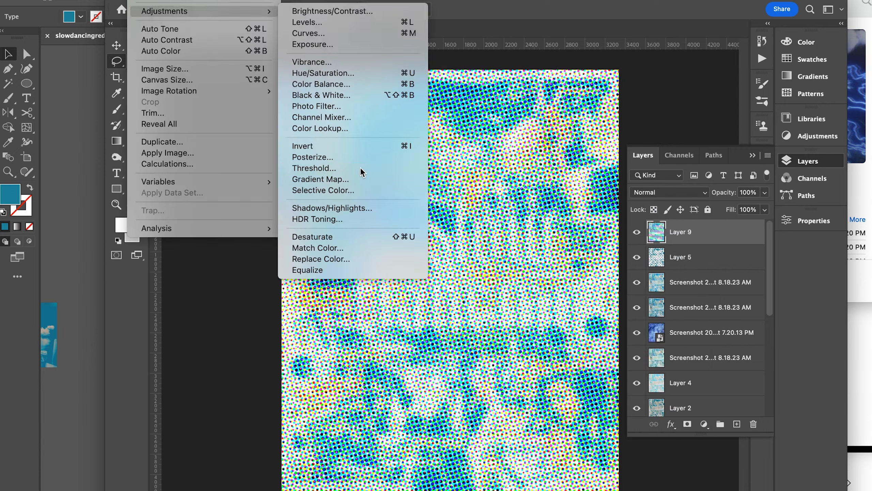
click(360, 167)
mouse_move(623, 93)
mouse_down()
mouse_move(637, 90)
mouse_move(625, 91)
mouse_up()
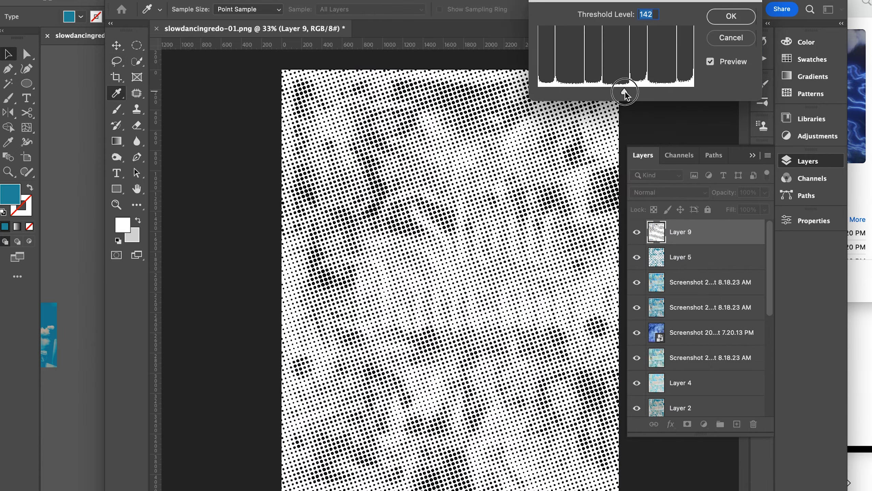
click(731, 16)
- Select the white areas of the thresholded halftone layer by color and delete them
click(276, 0)
mouse_move(241, 0)
click(284, 90)
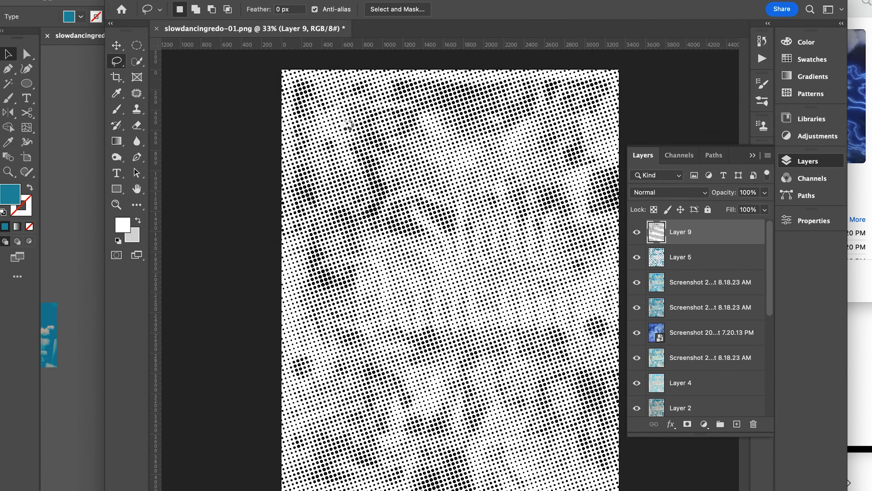
click(725, 78)
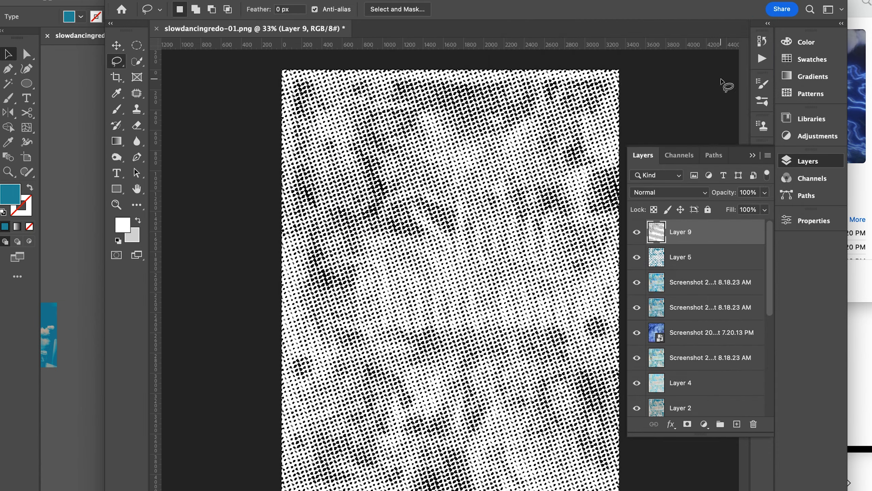
key(BackSpace)
- Recolor the black halftone dots with a teal Color Overlay and rasterize the layer style
click(668, 193)
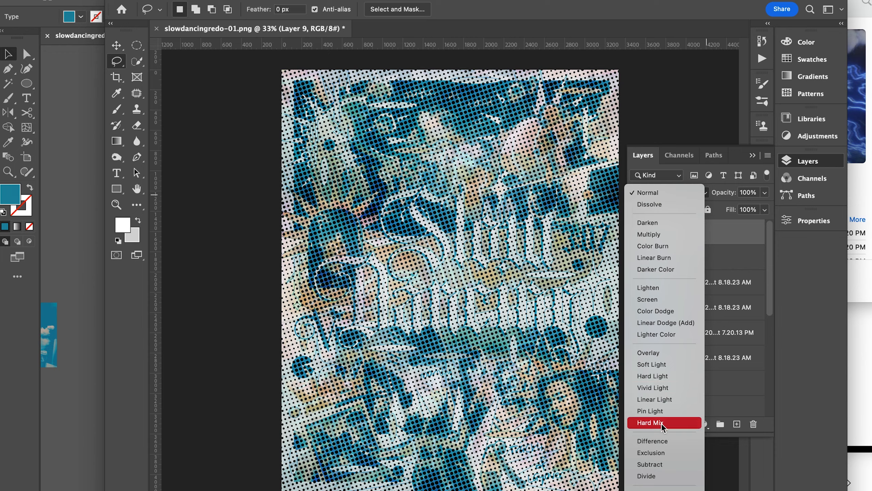
click(516, 341)
scroll(515, 341, up, 5)
double_click(725, 242)
click(459, 225)
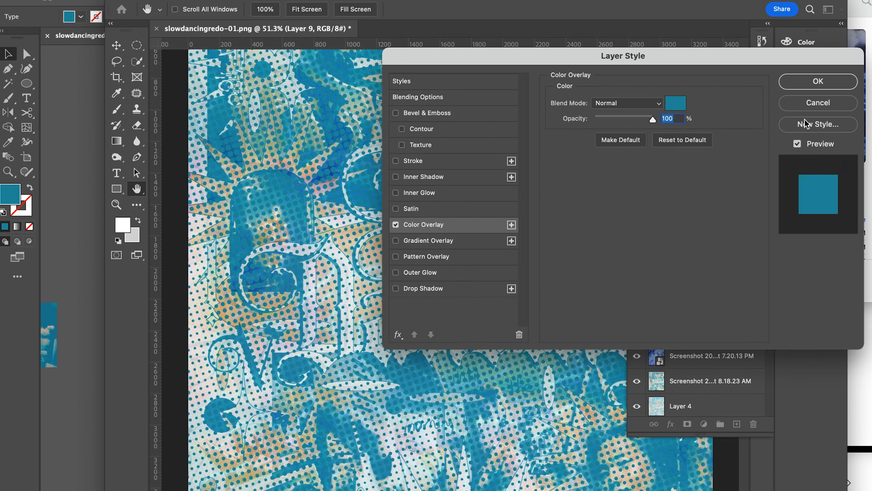
click(818, 81)
right_click(706, 231)
click(755, 133)
- Try the Lighten blend mode on the teal halftone layer and check its effect on the poster up close
click(688, 194)
click(680, 287)
scroll(473, 309, right, 6)
scroll(473, 309, left, 5)
scroll(473, 312, down, 3)
scroll(473, 312, up, 6)
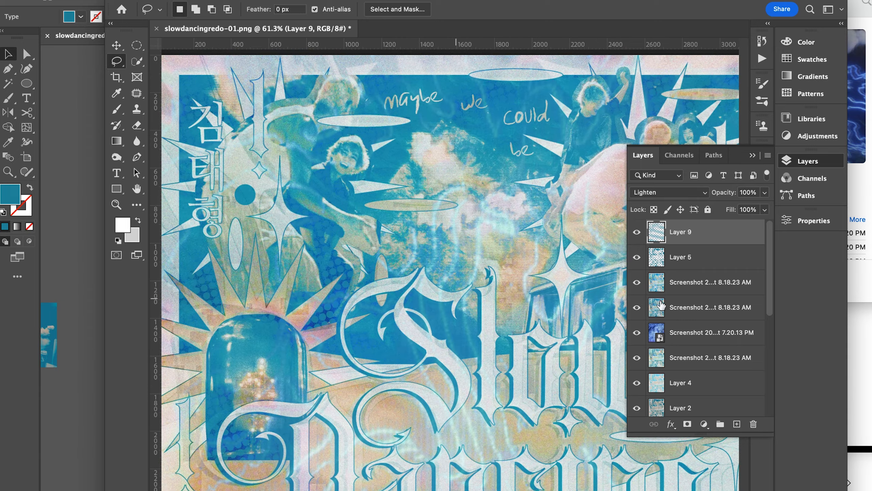
- Try the Pin Light and Hue blend modes on the teal halftone layer and compare the poster
click(683, 194)
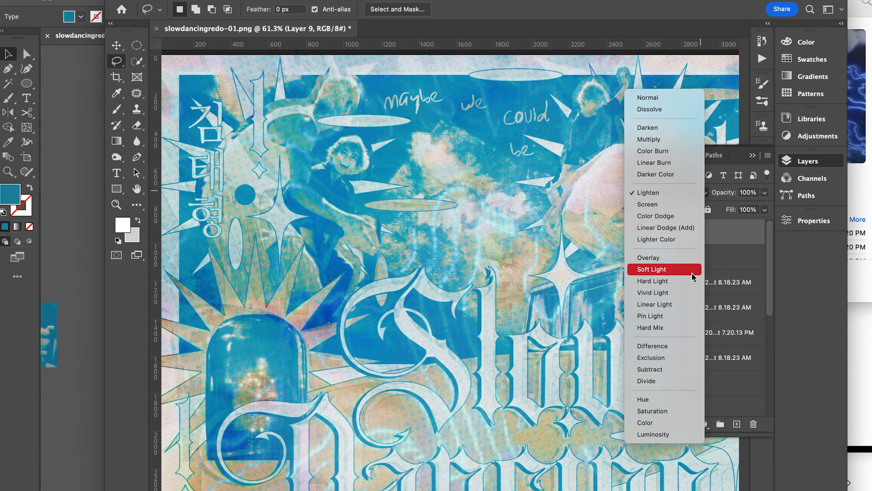
click(684, 316)
scroll(532, 331, down, 4)
click(669, 192)
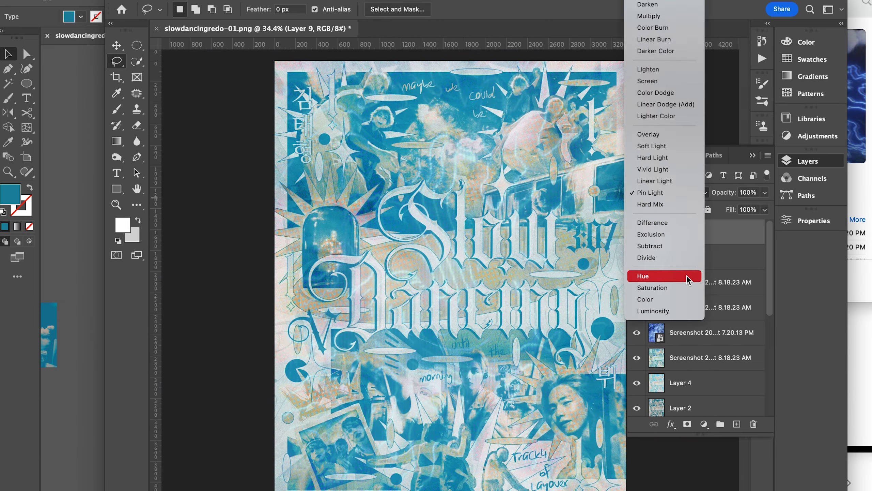
click(687, 276)
scroll(511, 401, up, 3)
drag(738, 206, 862, 208)
scroll(464, 295, down, 3)
- Set the teal halftone layer to Lighter Color and check its effect on the lettering and photos
click(700, 193)
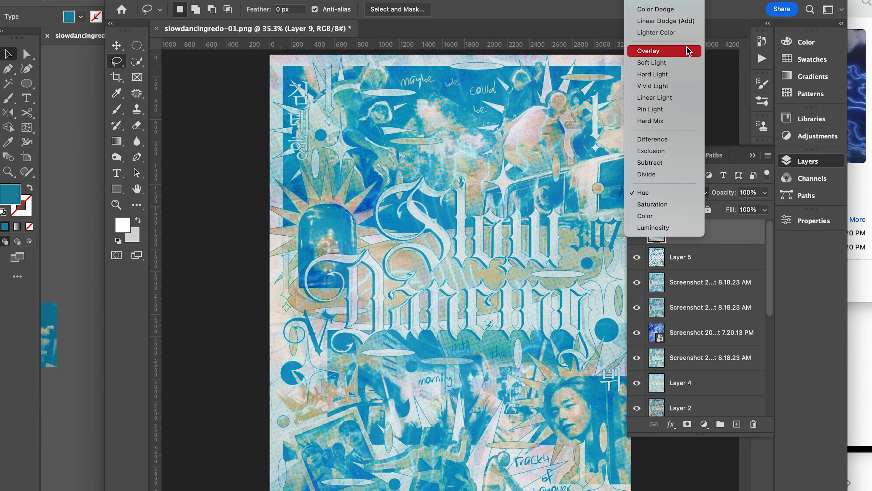
click(656, 33)
scroll(485, 270, up, 3)
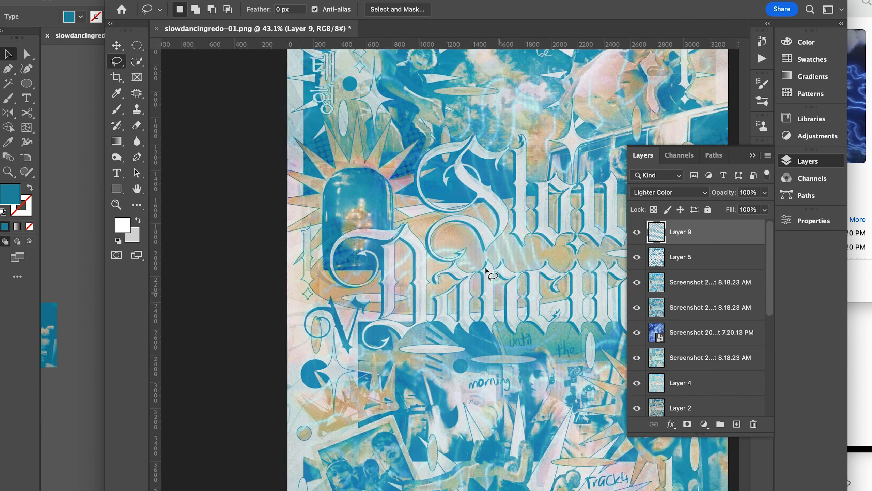
scroll(485, 270, down, 3)
- Resize the poster with Fit Image, constrained within 3000 by 3000 pixels
click(82, 1)
mouse_move(109, 242)
click(296, 345)
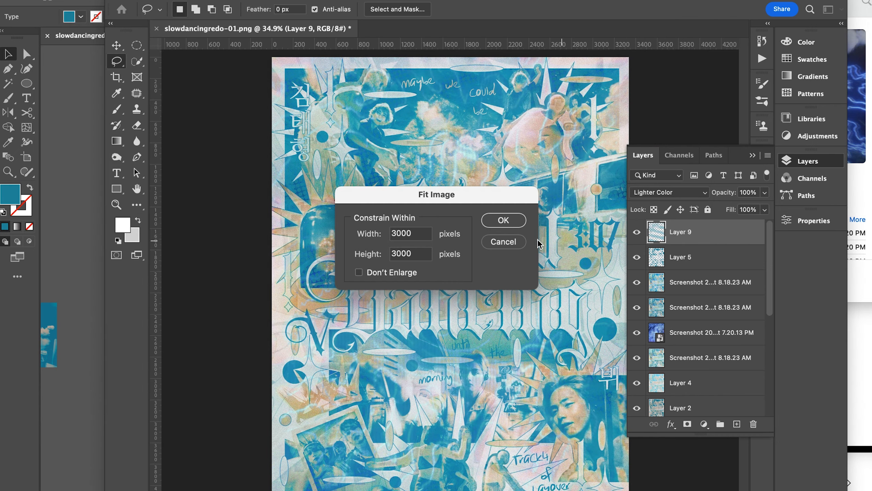
click(505, 220)
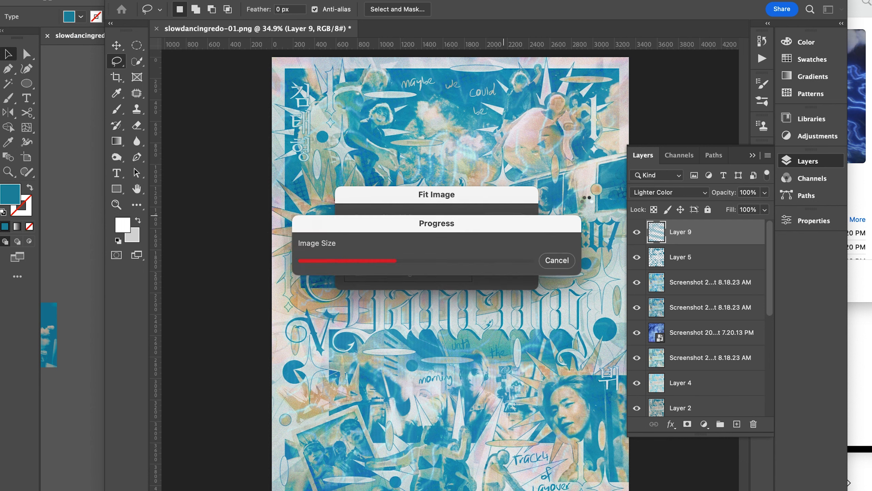